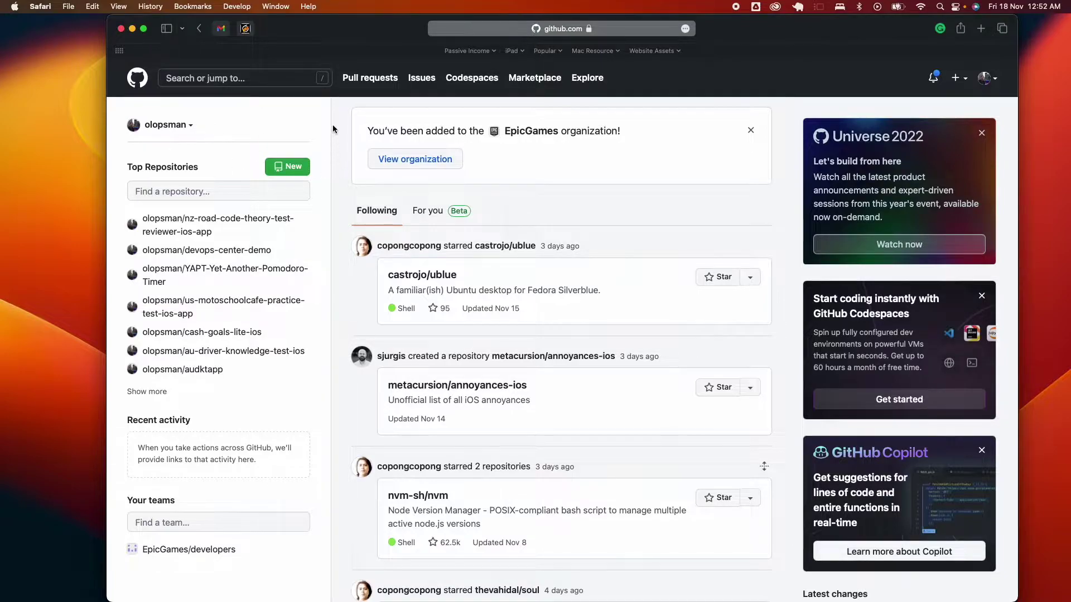
Start a new repository from the GitHub dashboard's New button.
left_click(287, 168)
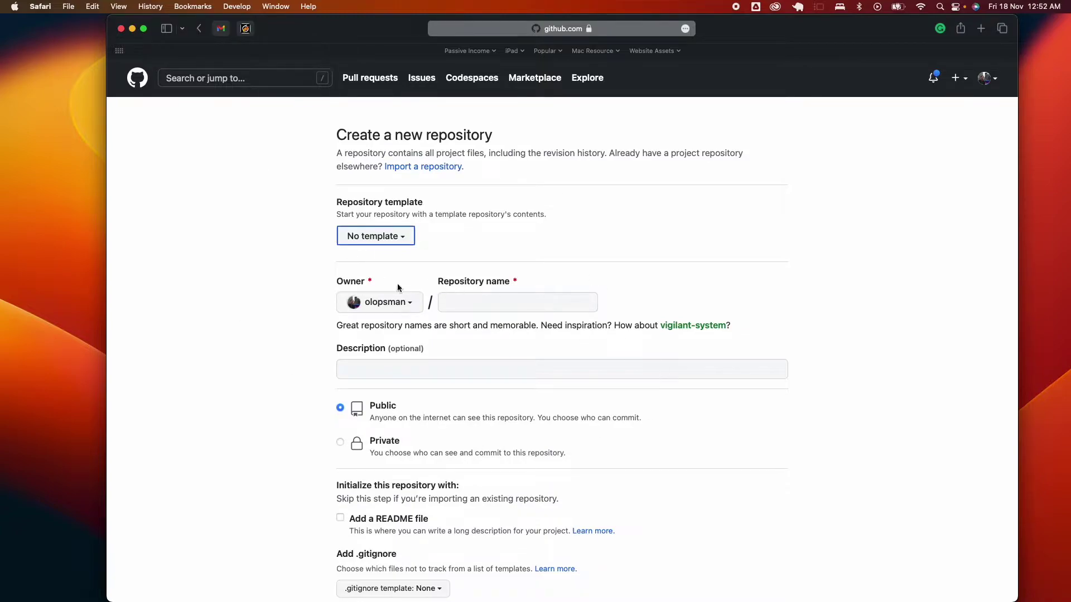
Create a public repository named gitue5demo without README, .gitignore or licence.
left_click(467, 301)
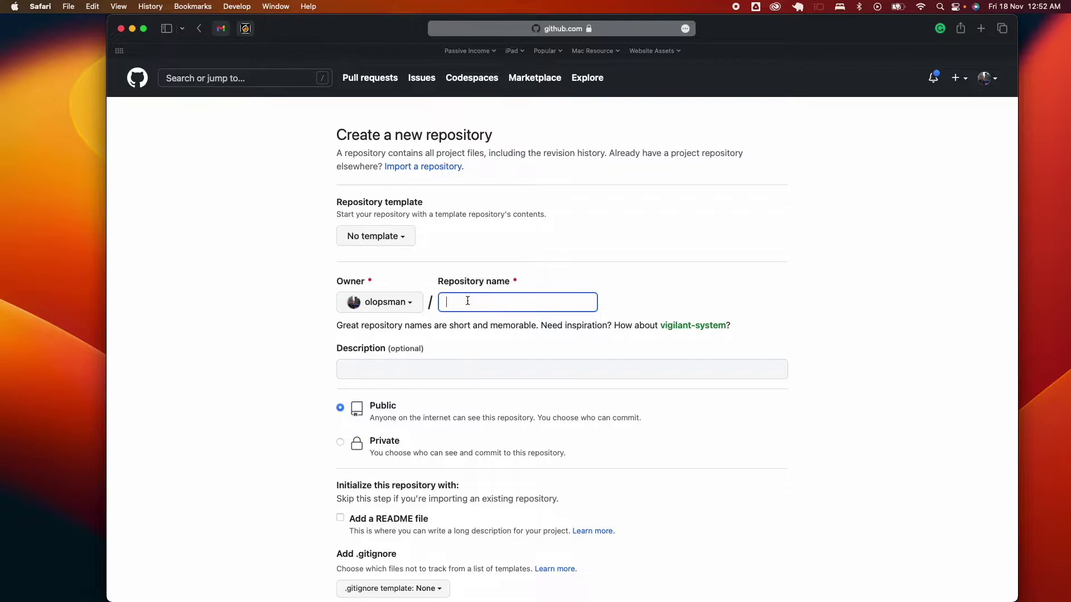
type("gitue5demo")
scroll(298, 390, "down", 5)
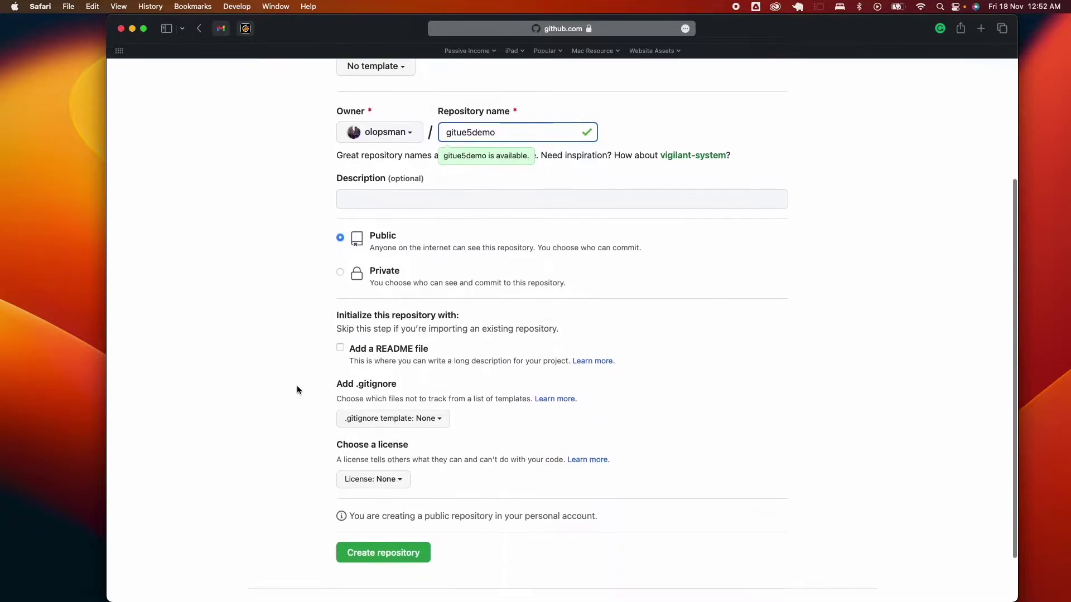
left_click(385, 493)
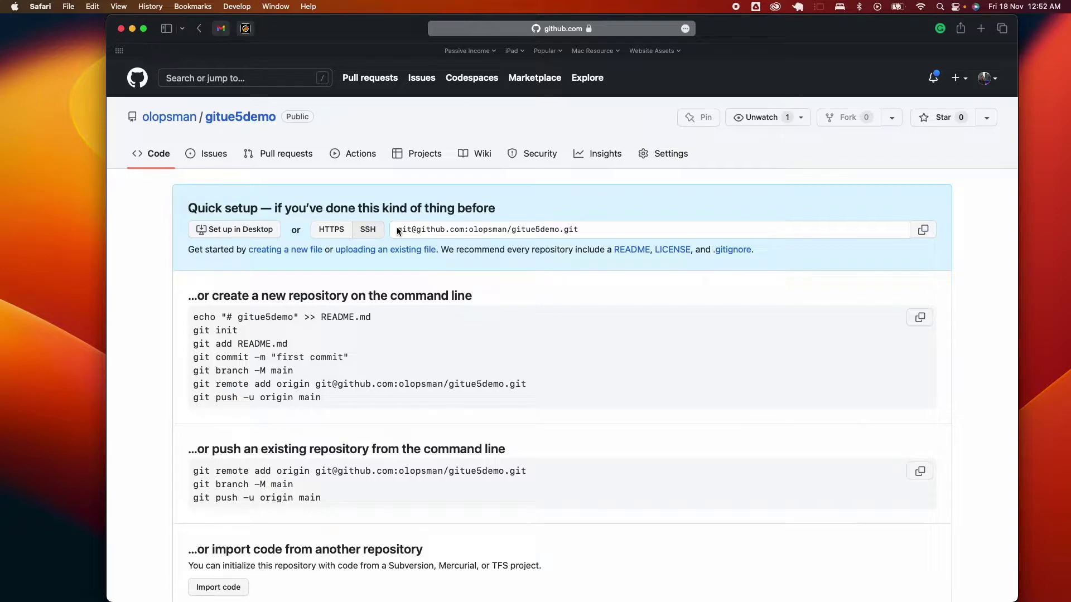
Copy the gitue5demo SSH clone address and switch to the Epic Games Launcher.
left_click(603, 233)
left_click_drag(606, 232, 374, 224)
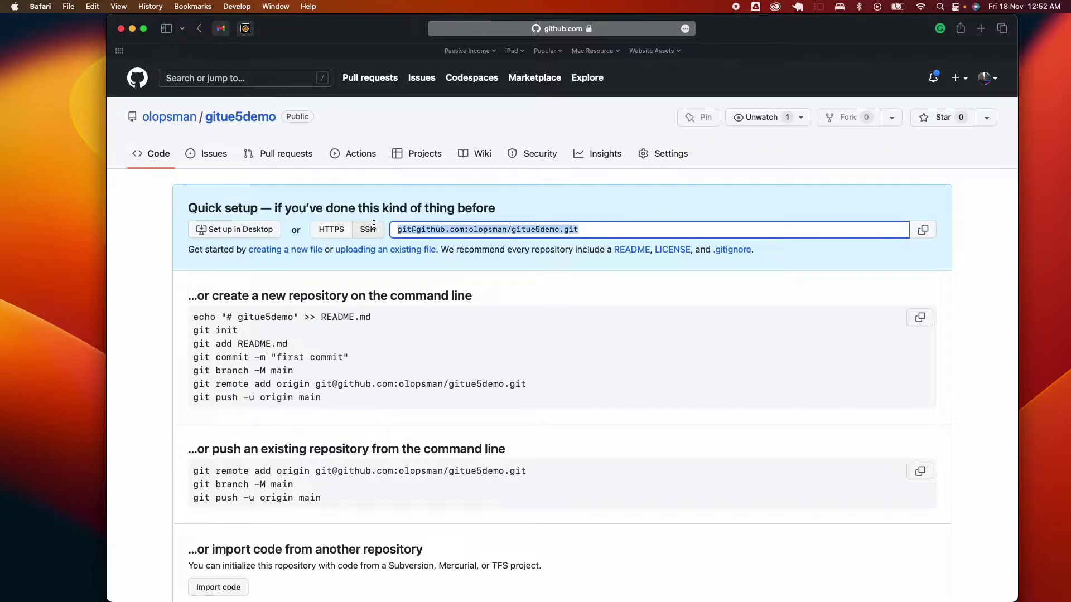
key("super+c")
key("super+Tab")
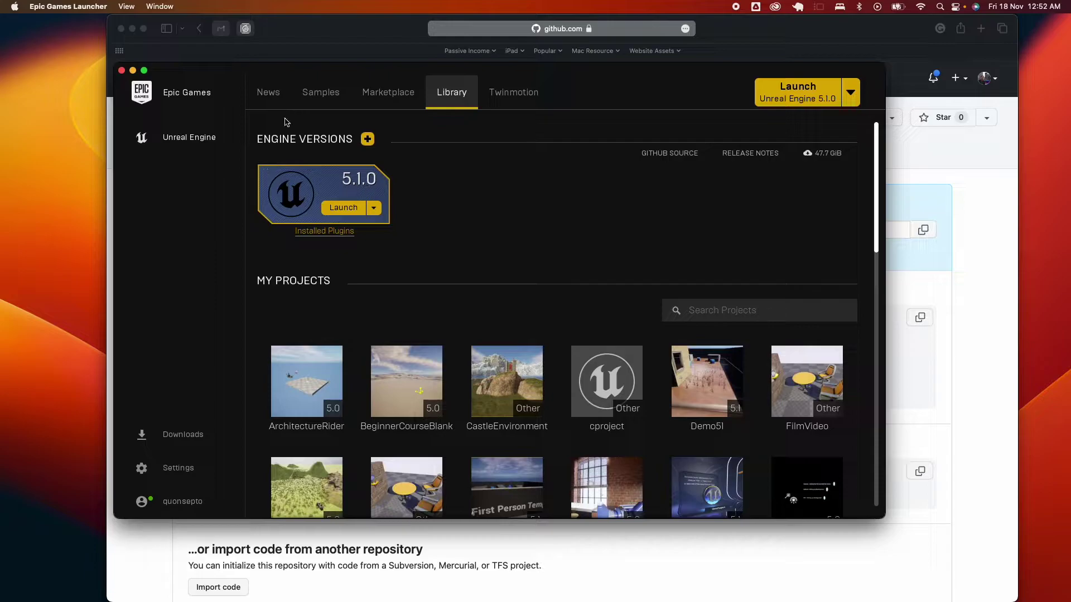
Check this Mac's hardware details, then launch Unreal Engine 5.1.0 from the Library.
left_click(16, 8)
left_click(33, 18)
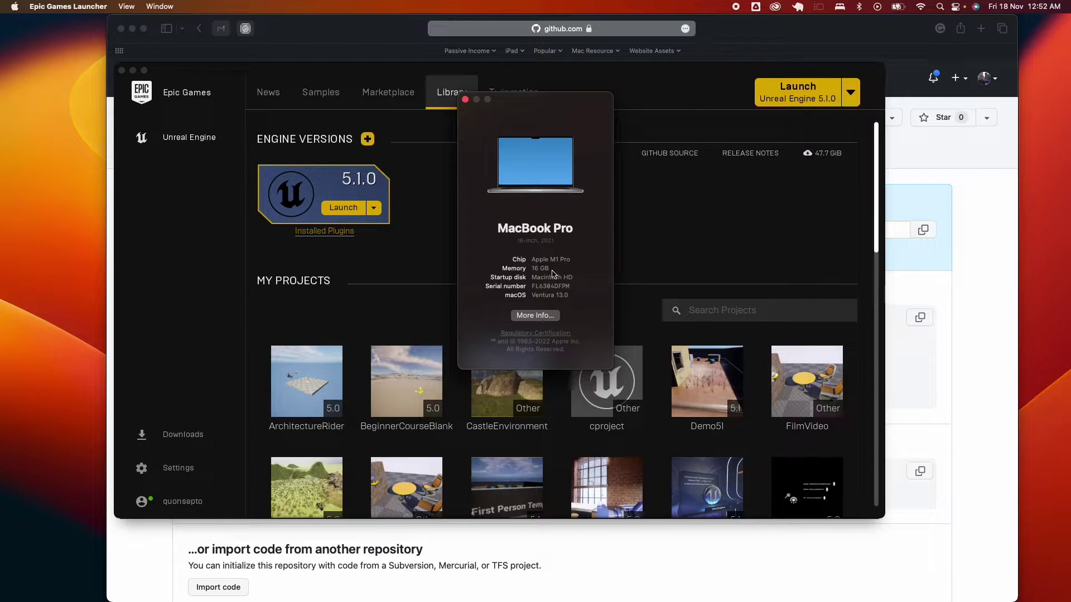
left_click(465, 99)
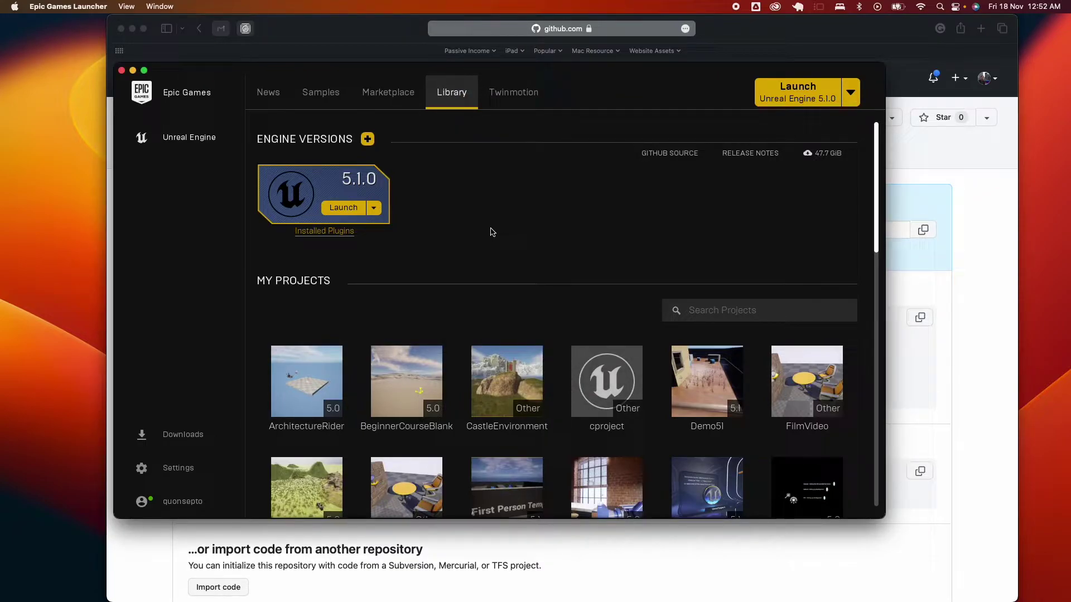
left_click(349, 209)
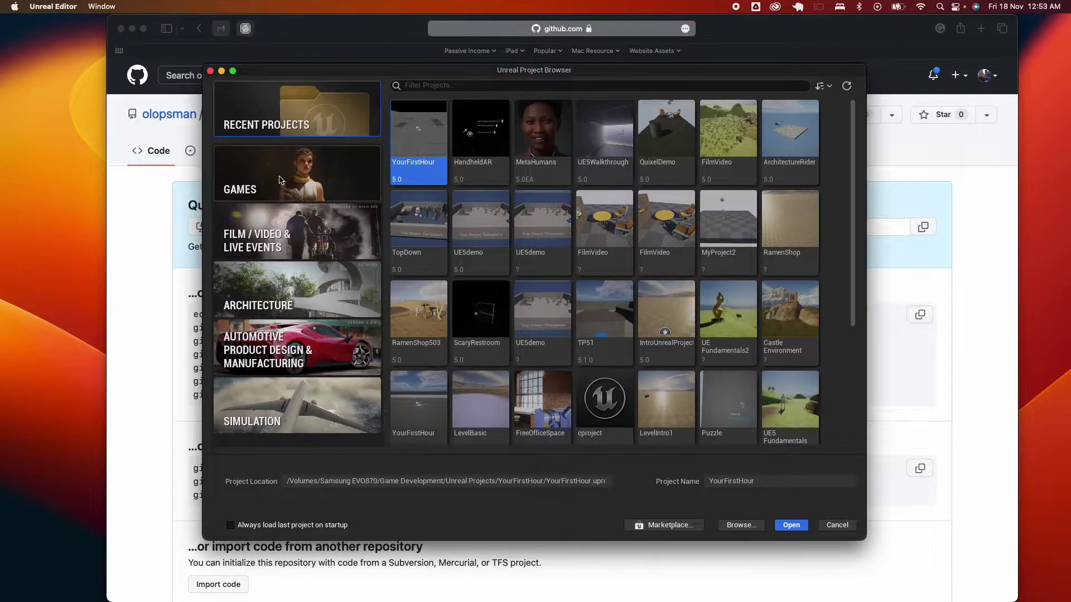
Create a Games > Blank project named ue5demogit.
left_click(281, 181)
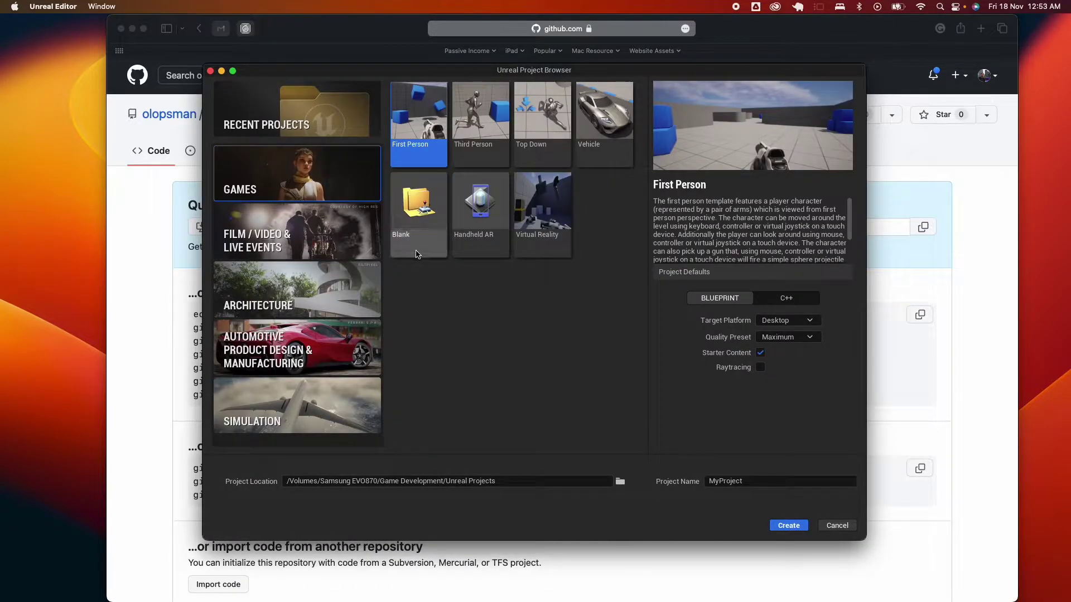
left_click(418, 220)
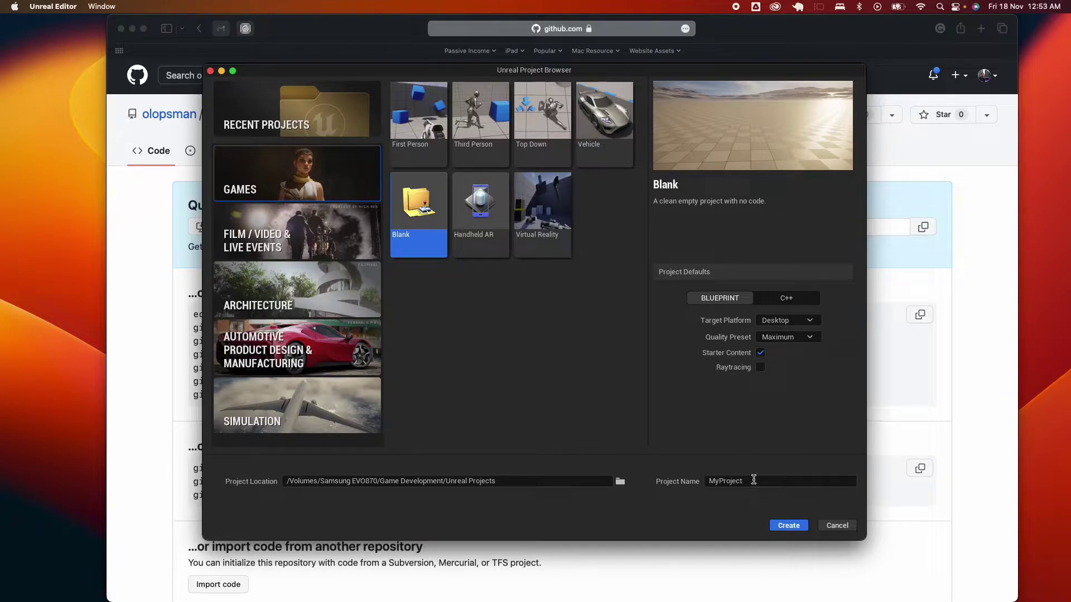
left_click_drag(753, 479, 683, 475)
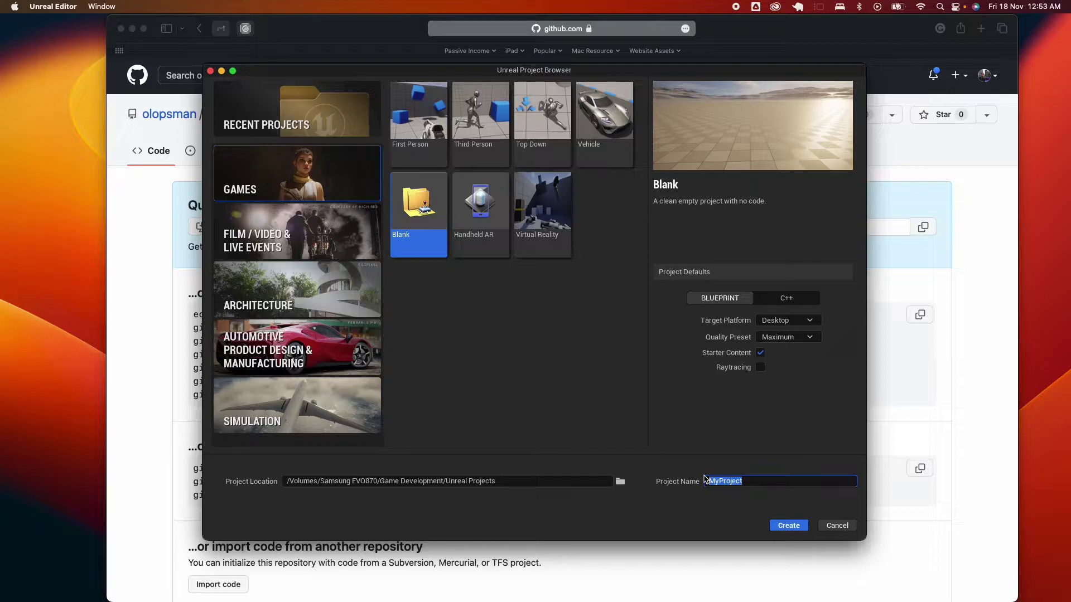
type("Que")
type("5demo")
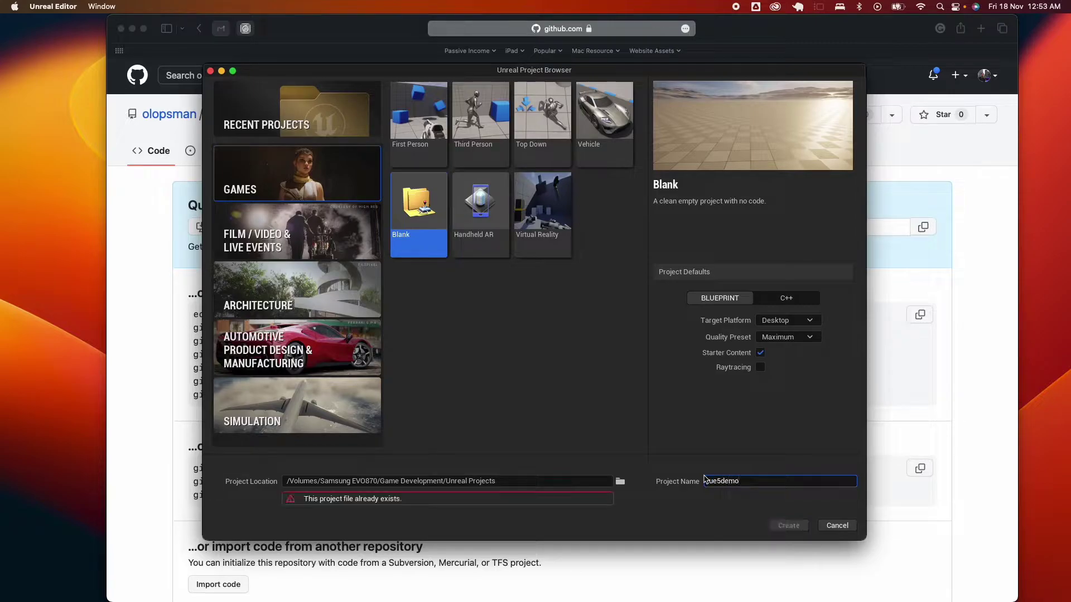
type("git")
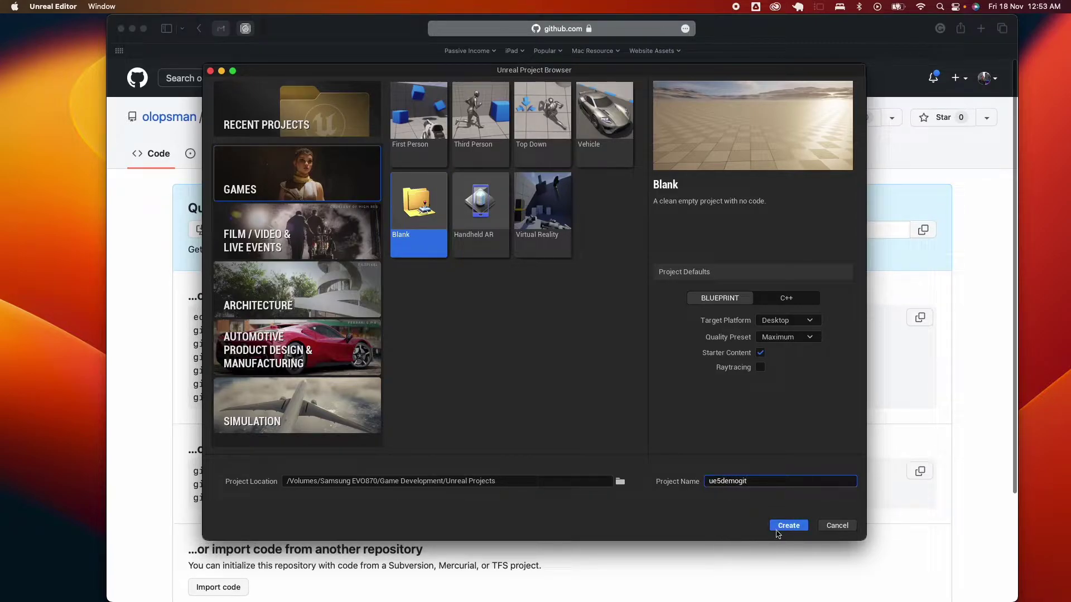
left_click(781, 525)
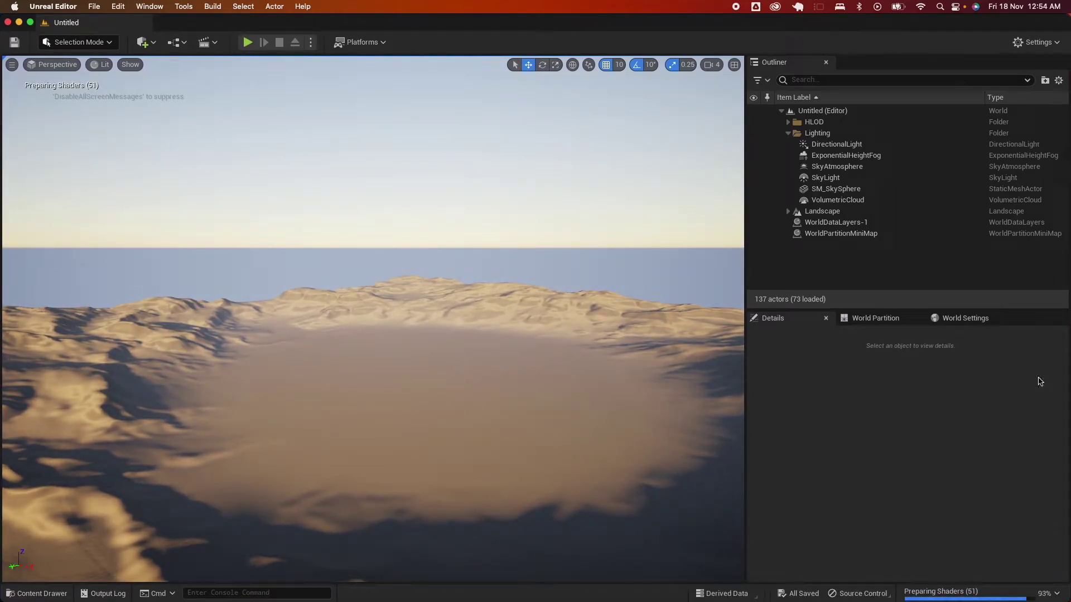
Open the ue5demogit folder under Samsung EVO870 > Game Development > Unreal Projects in Finder.
key("alt+super+space")
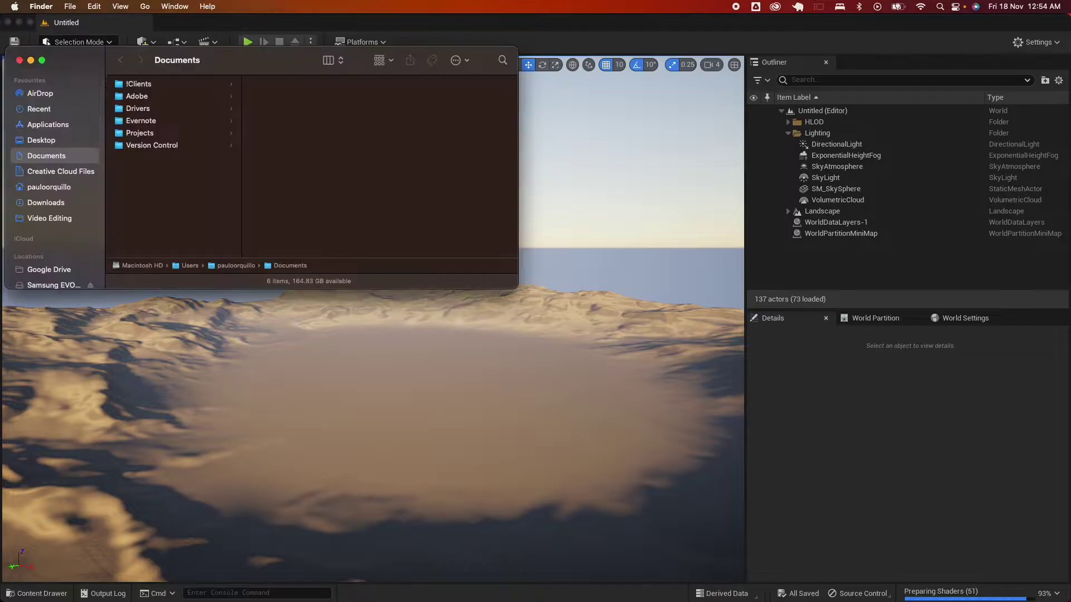
scroll(73, 224, "down", 1)
scroll(73, 224, "down", 2)
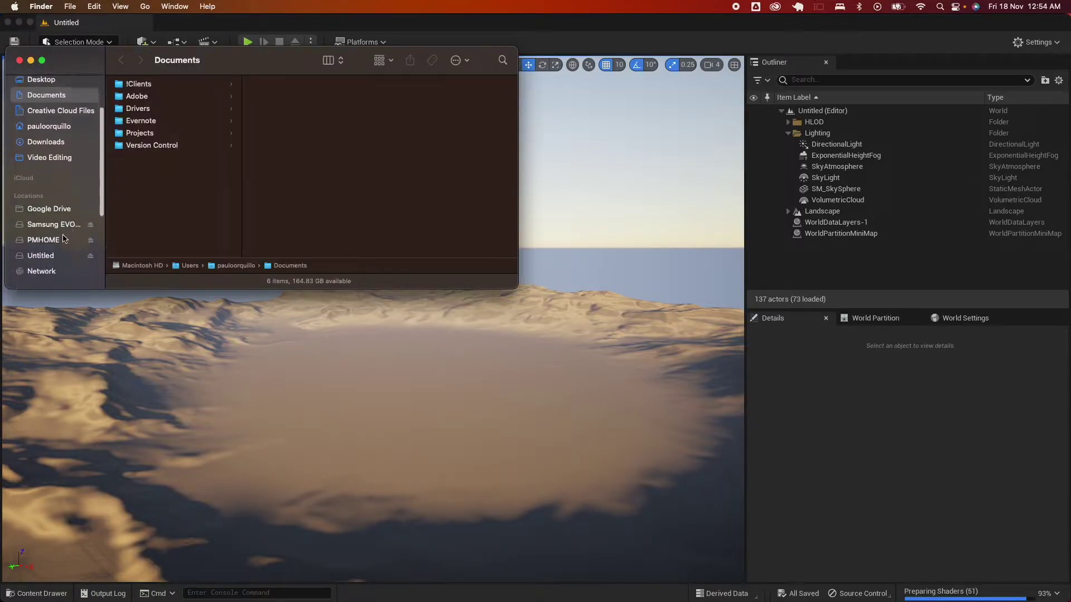
left_click(60, 225)
left_click(208, 136)
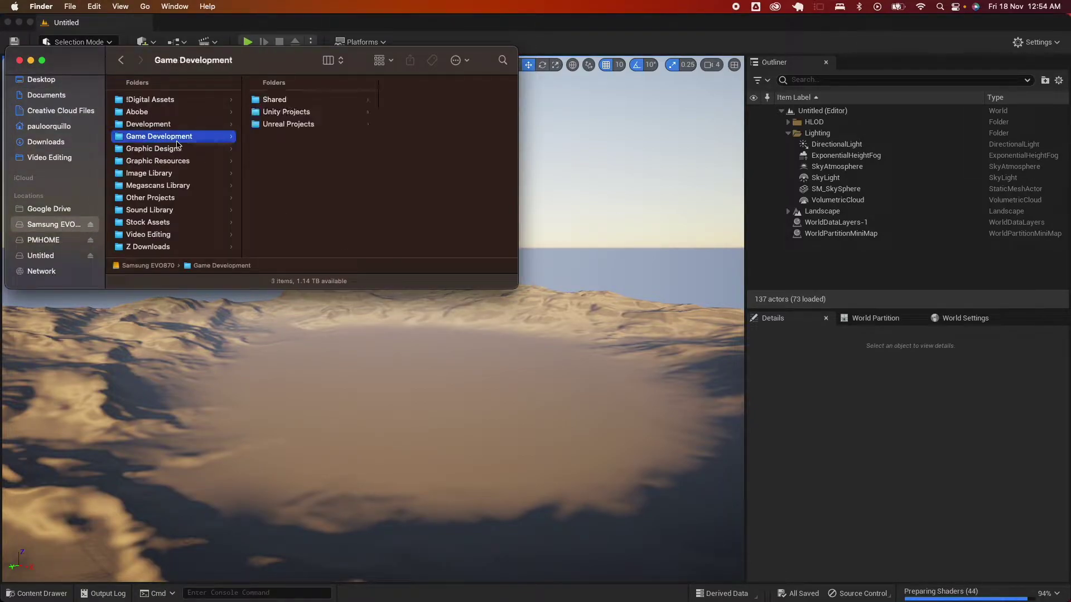
left_click(311, 124)
scroll(436, 206, "down", 10)
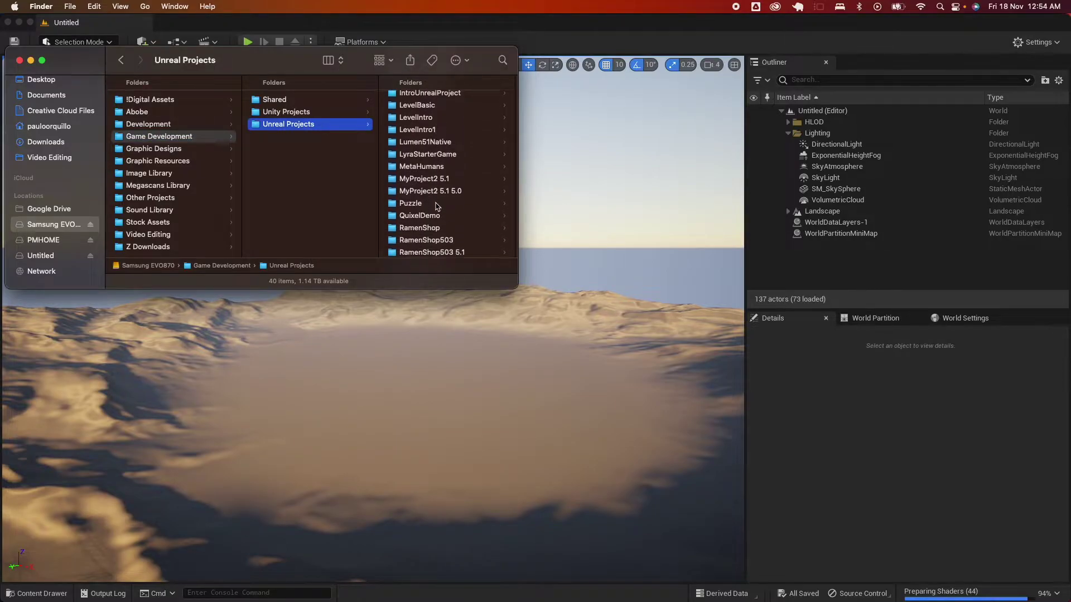
scroll(437, 207, "down", 5)
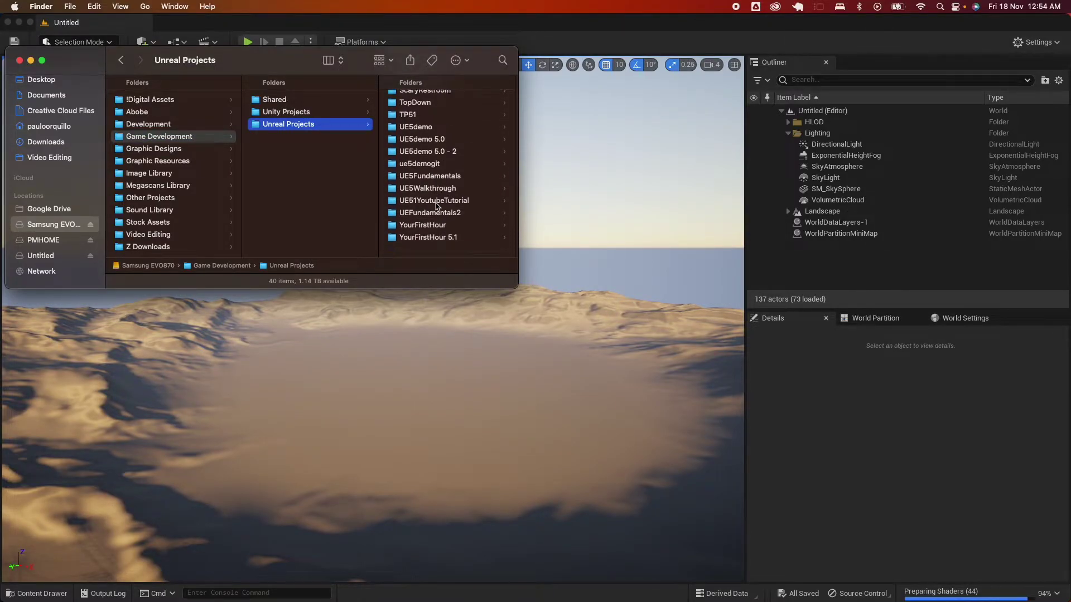
left_click(433, 174)
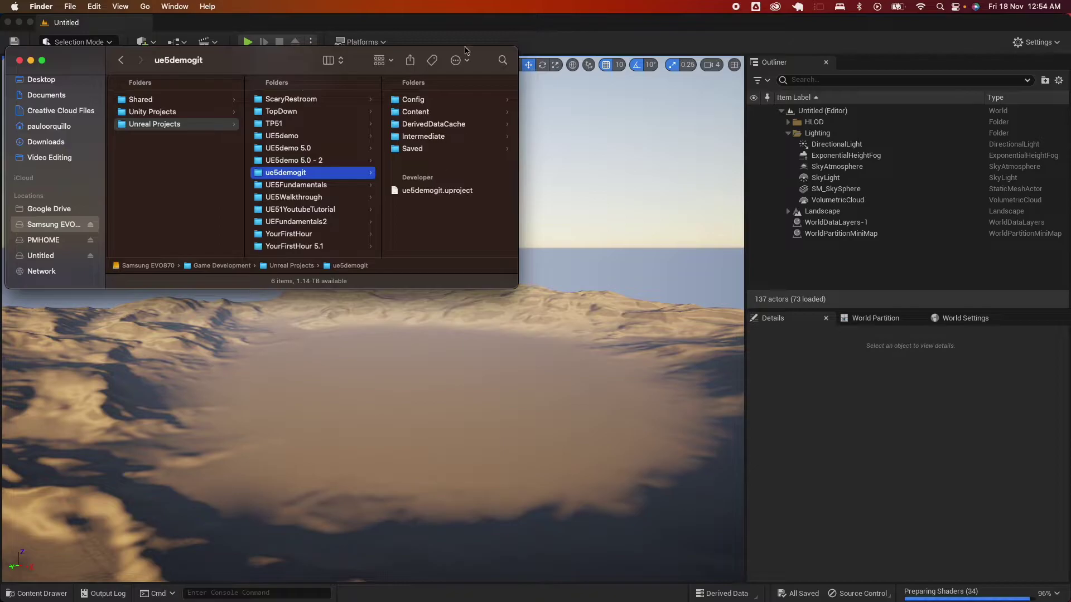
left_click_drag(254, 67, 88, 258)
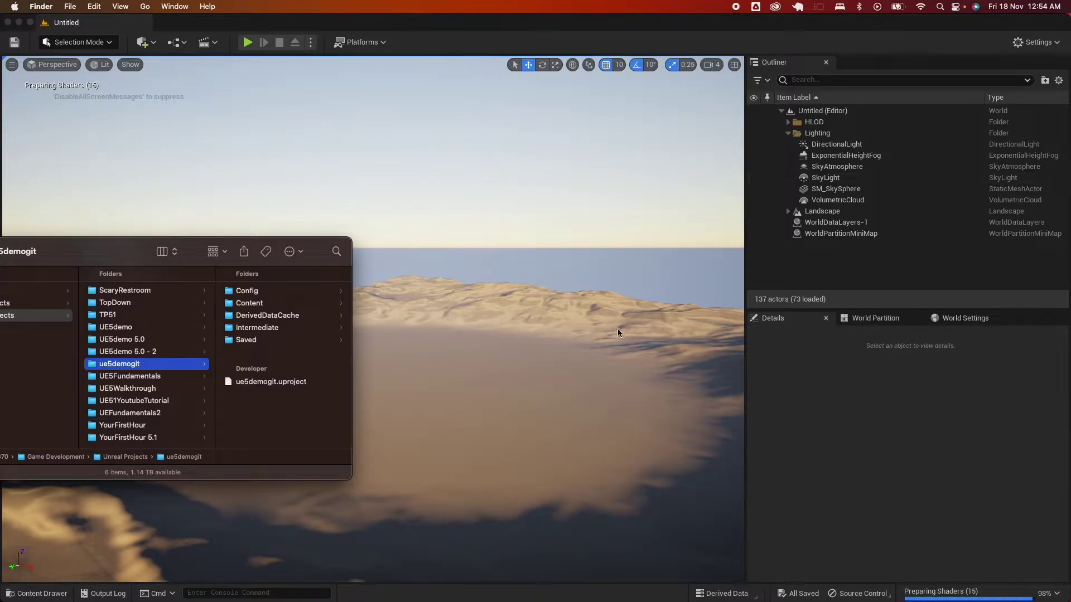
Check the folder's size (651.6 MB) and return to Unreal Editor.
key("super+i")
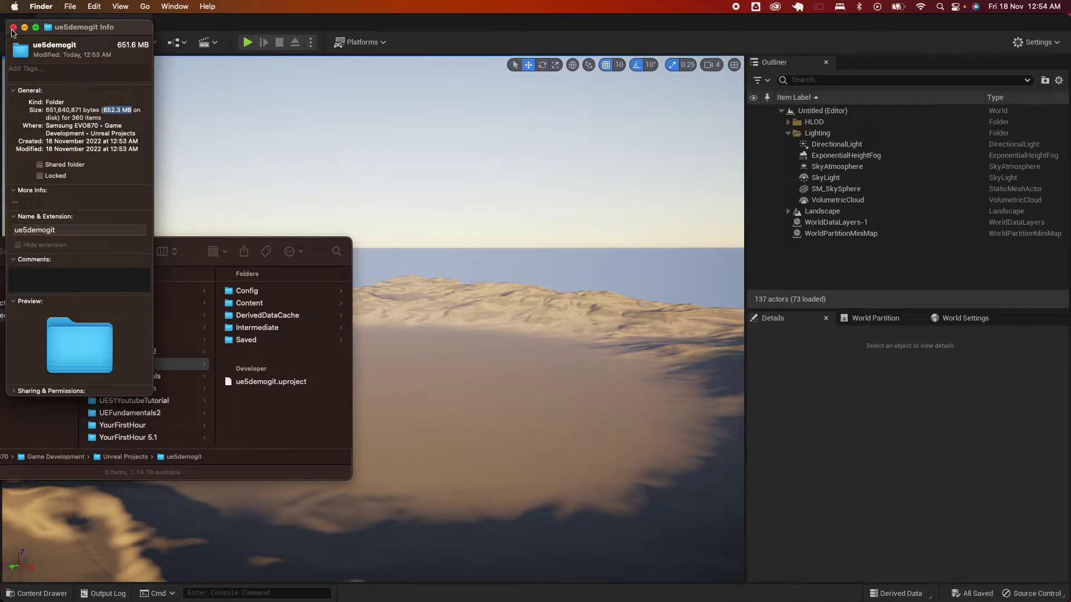
left_click(13, 27)
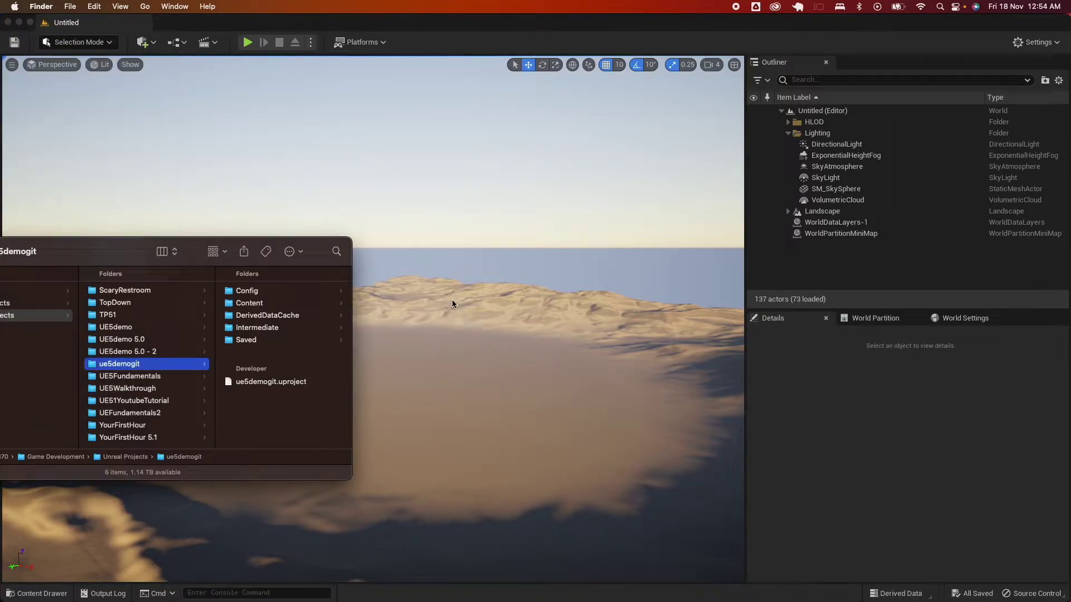
left_click(406, 236)
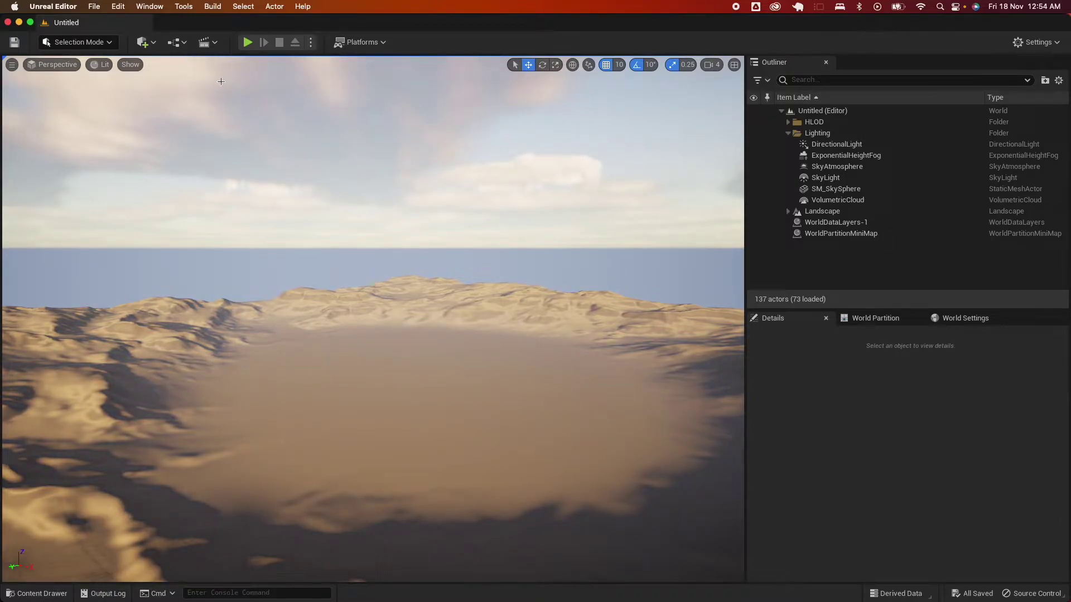
Select Git (beta version) as the provider in Tools > Connect to Source Control.
left_click(183, 6)
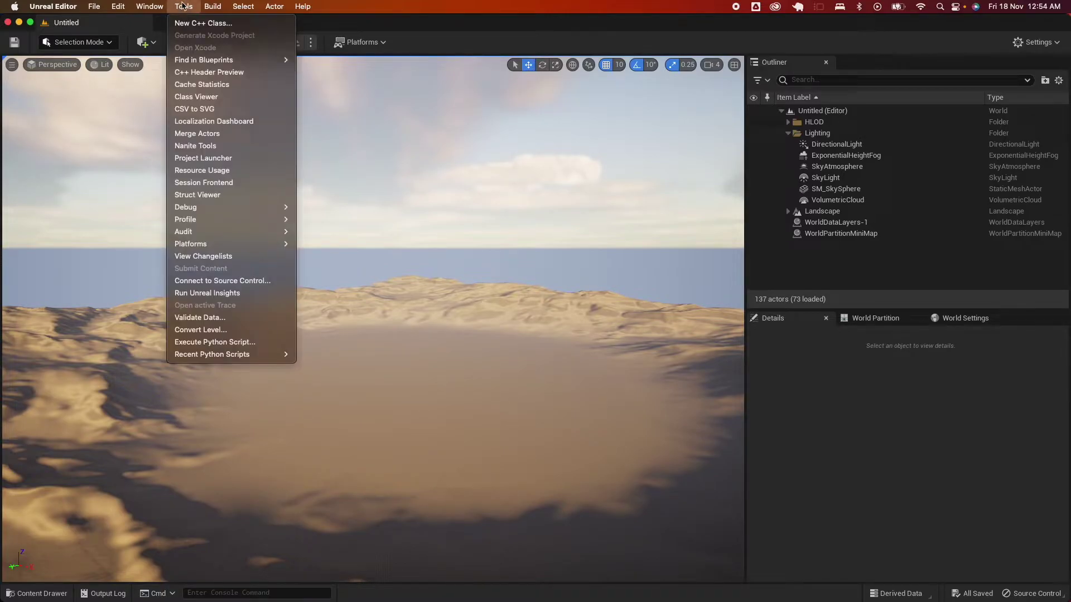
left_click(244, 282)
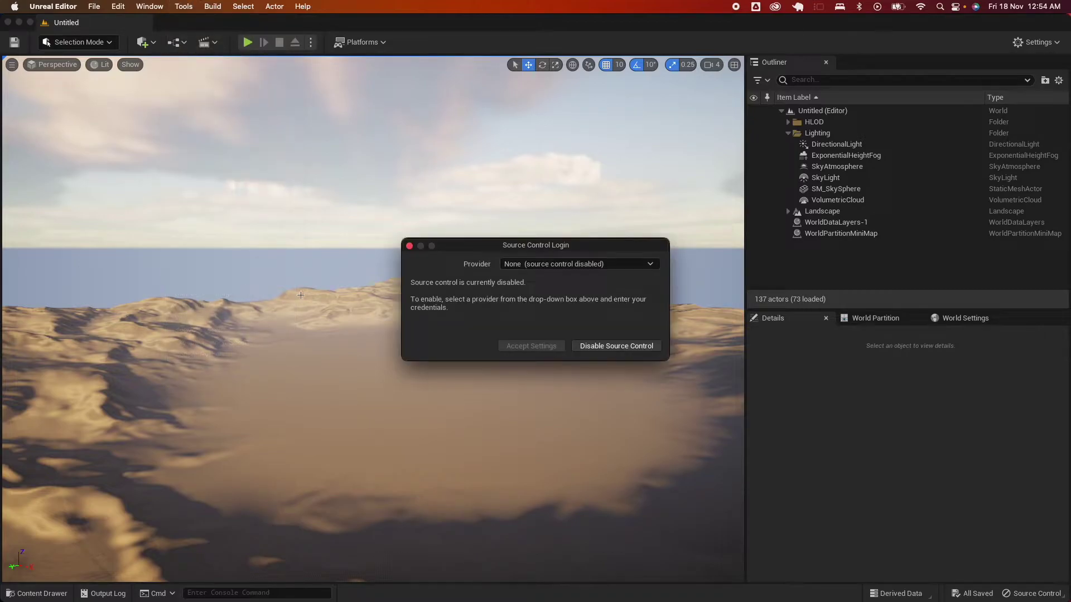
left_click(545, 266)
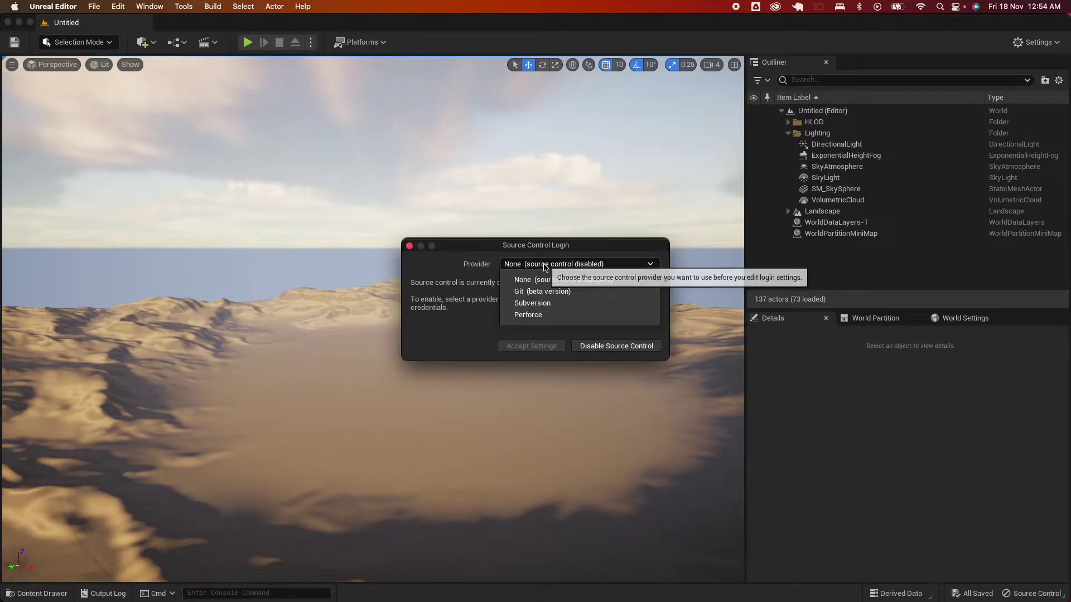
left_click(539, 291)
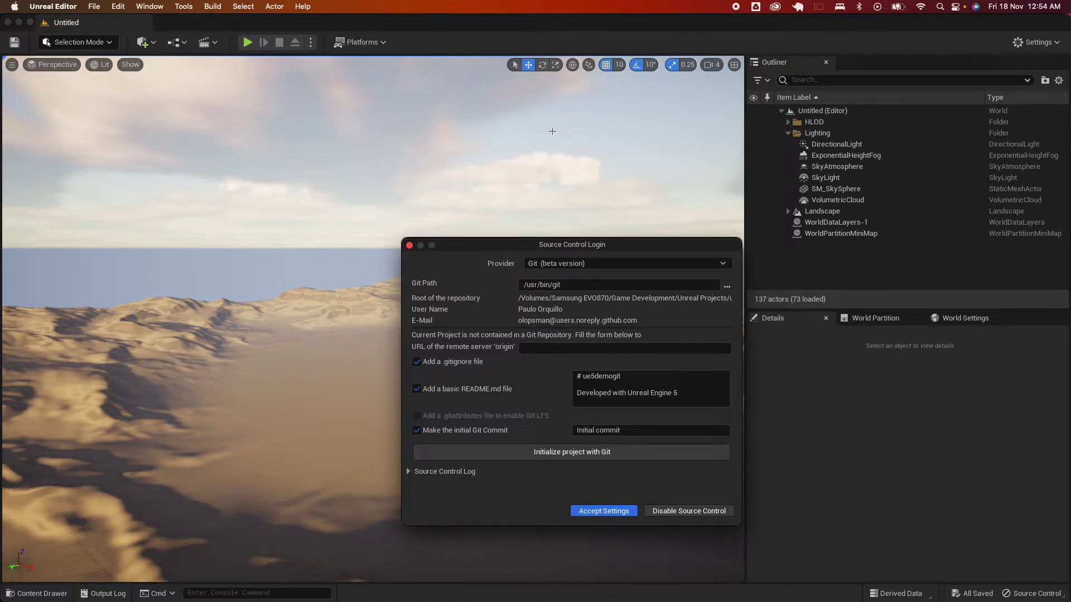
key("super+space")
Run 'which git' in Terminal, copy the /usr/bin/git result, and close Terminal.
type("ter")
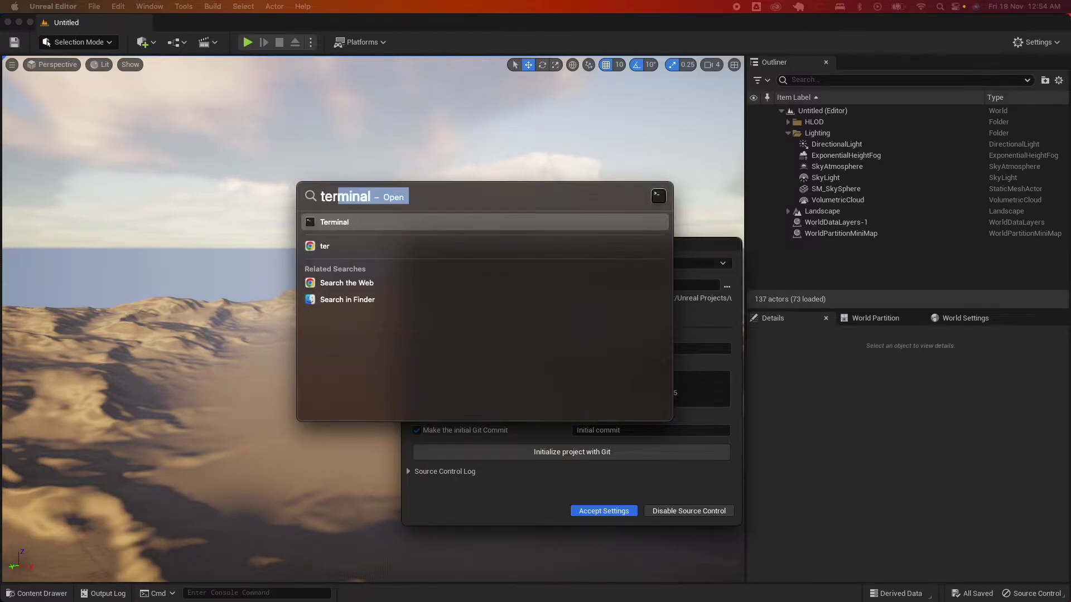
key("Return")
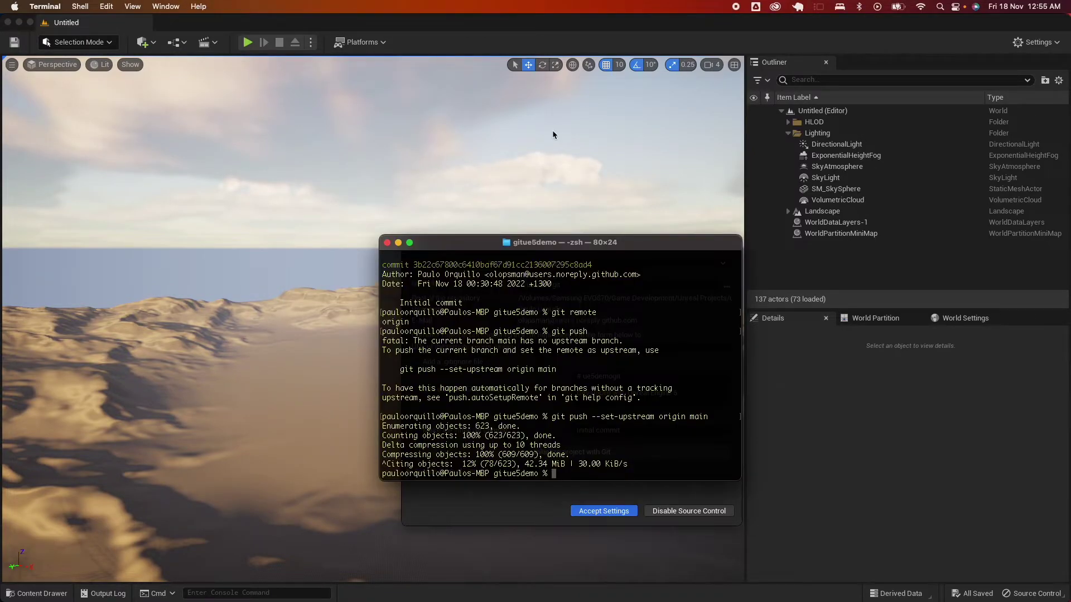
type("clear")
key("Return")
type("wh")
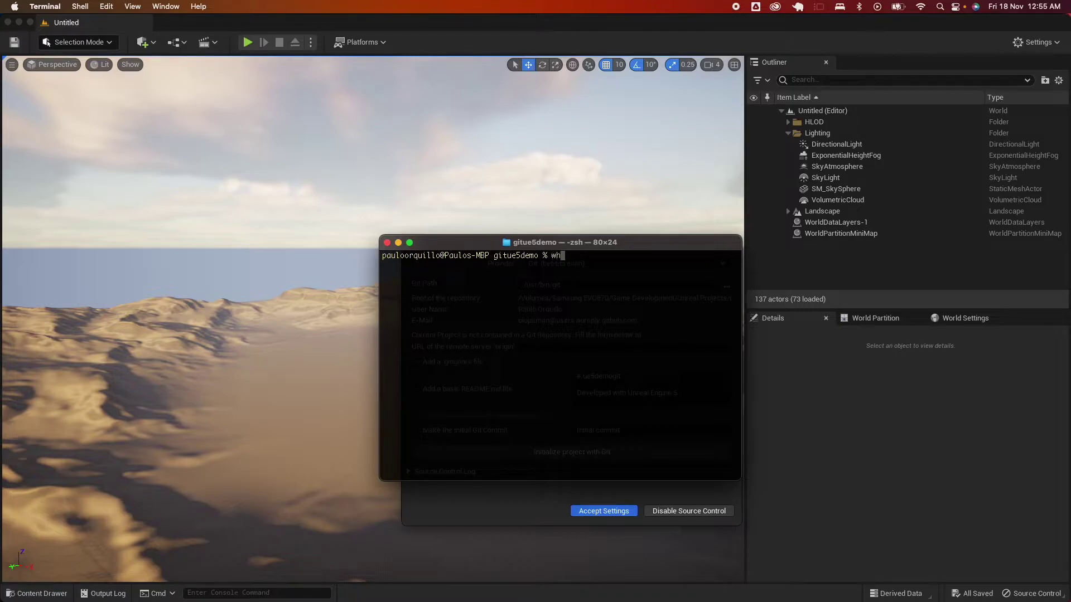
type("ich git")
key("Return")
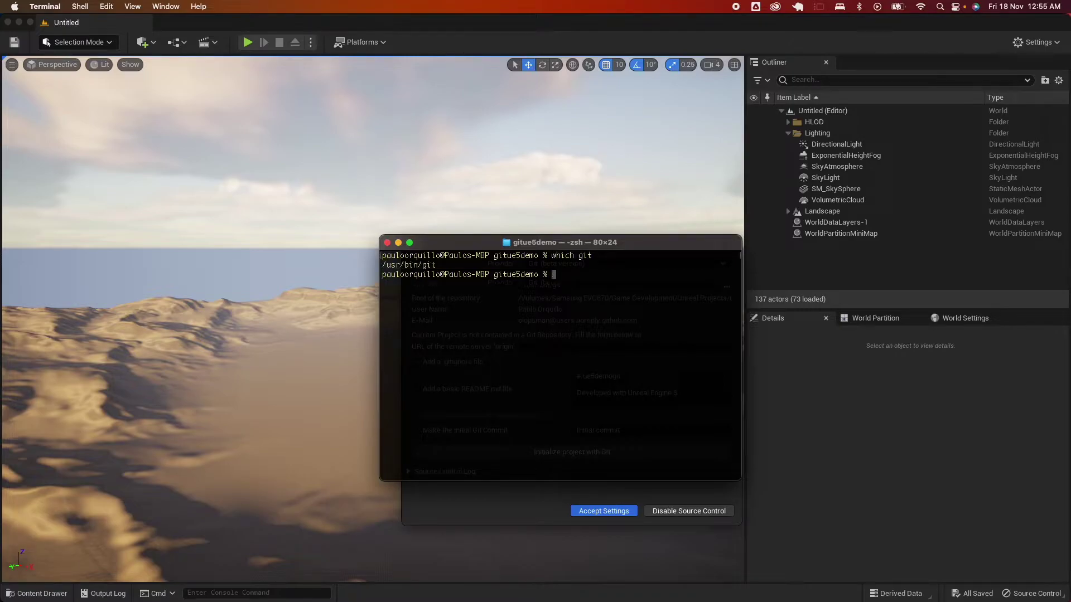
left_click_drag(442, 266, 354, 269)
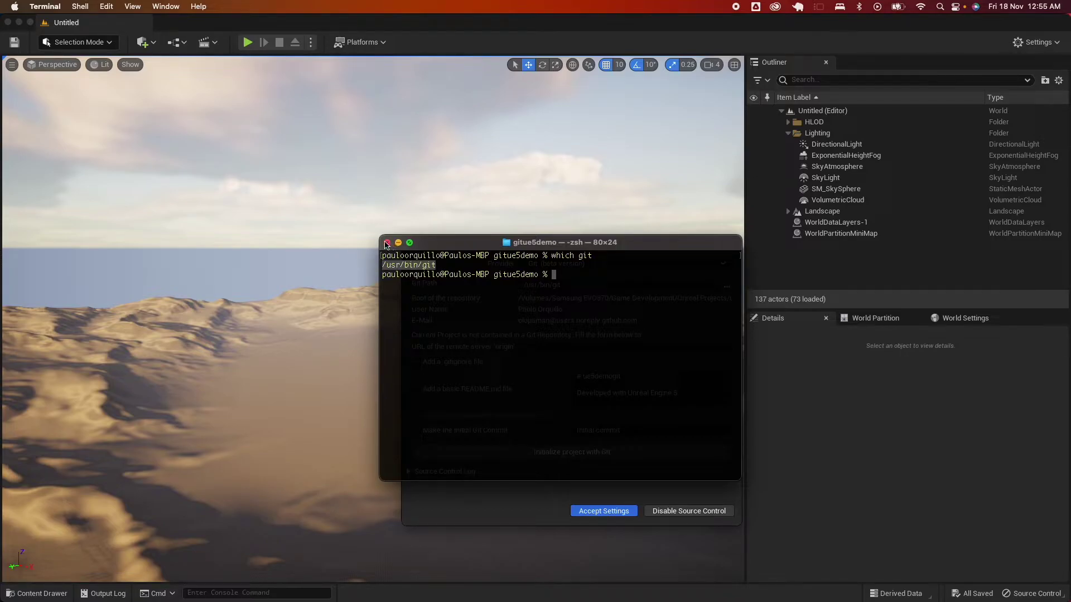
left_click(387, 244)
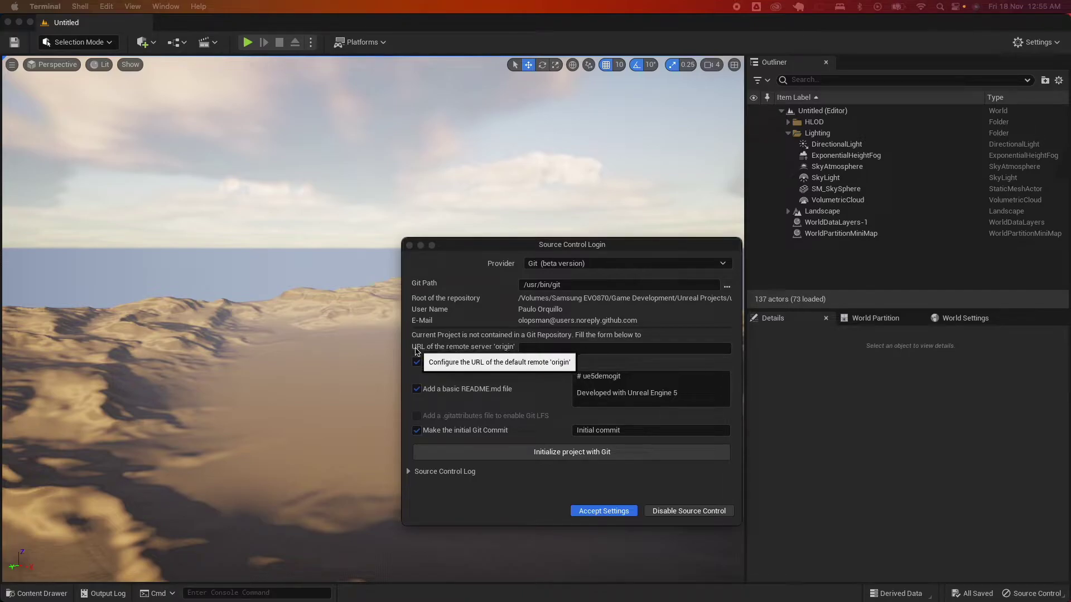
Paste the SSH address as remote origin, keep .gitignore and README, and initialize Git.
left_click(536, 350)
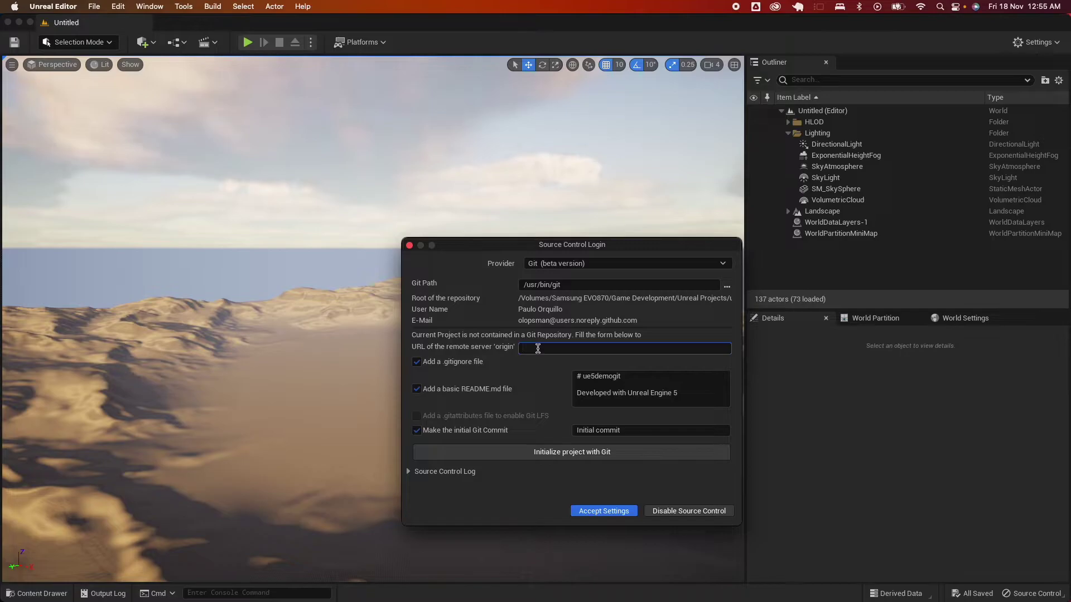
key("super+v")
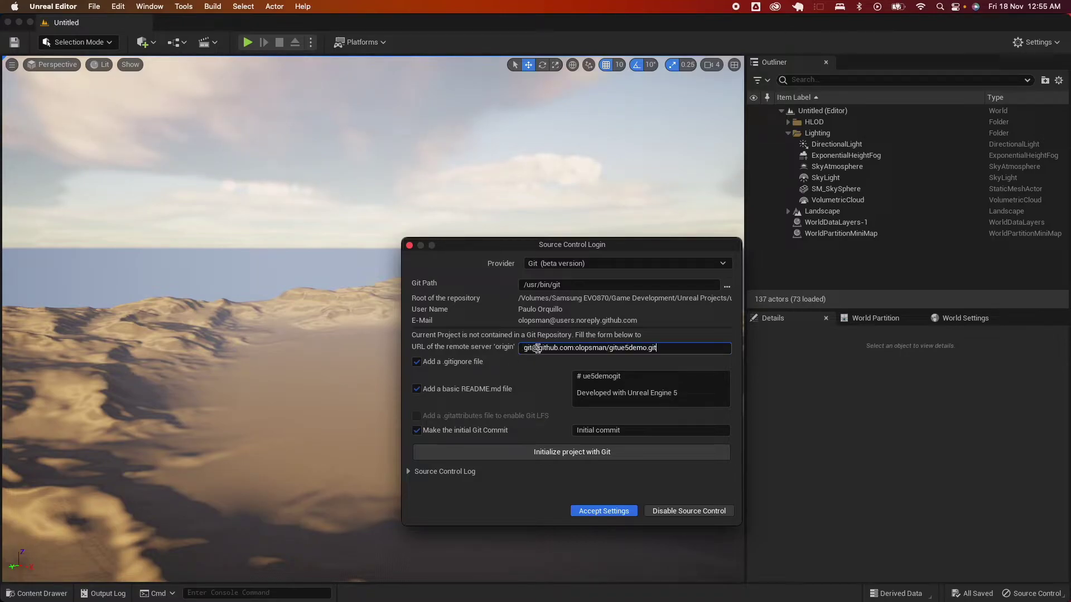
left_click(417, 363)
left_click(418, 363)
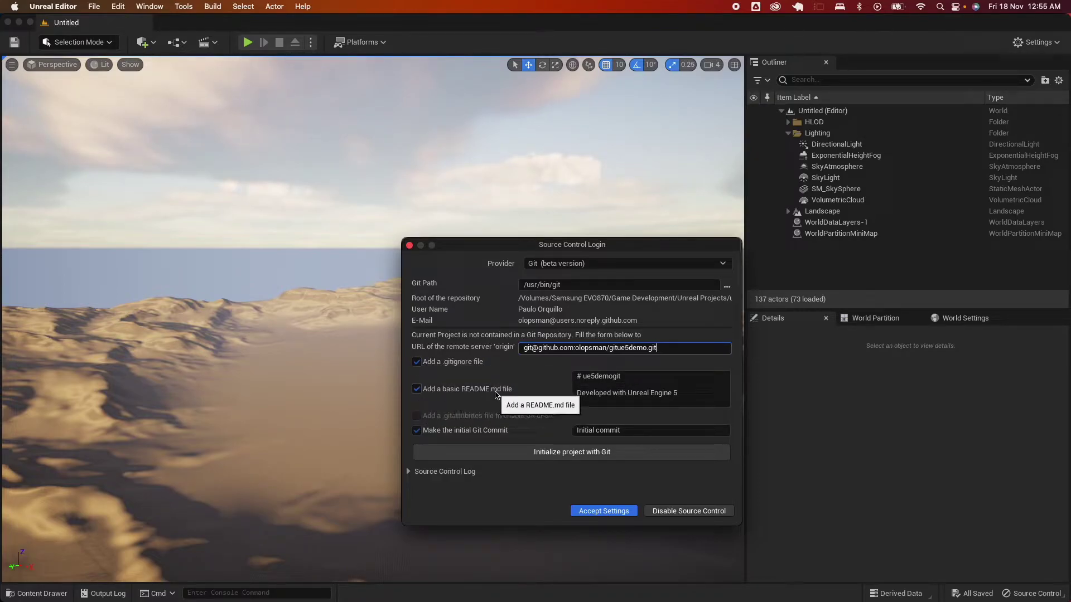
left_click(626, 399)
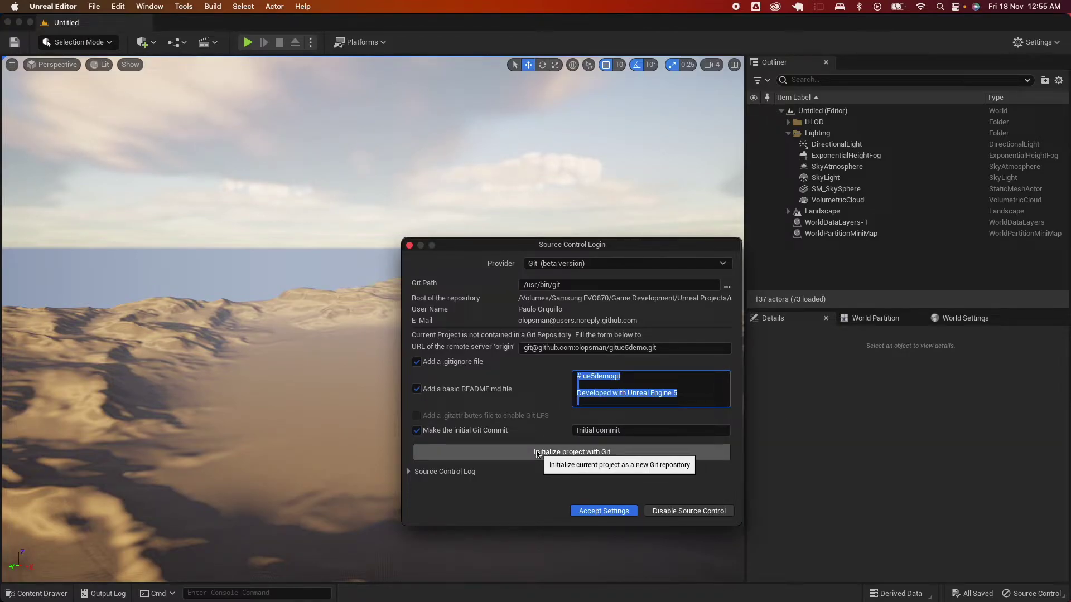
left_click(564, 454)
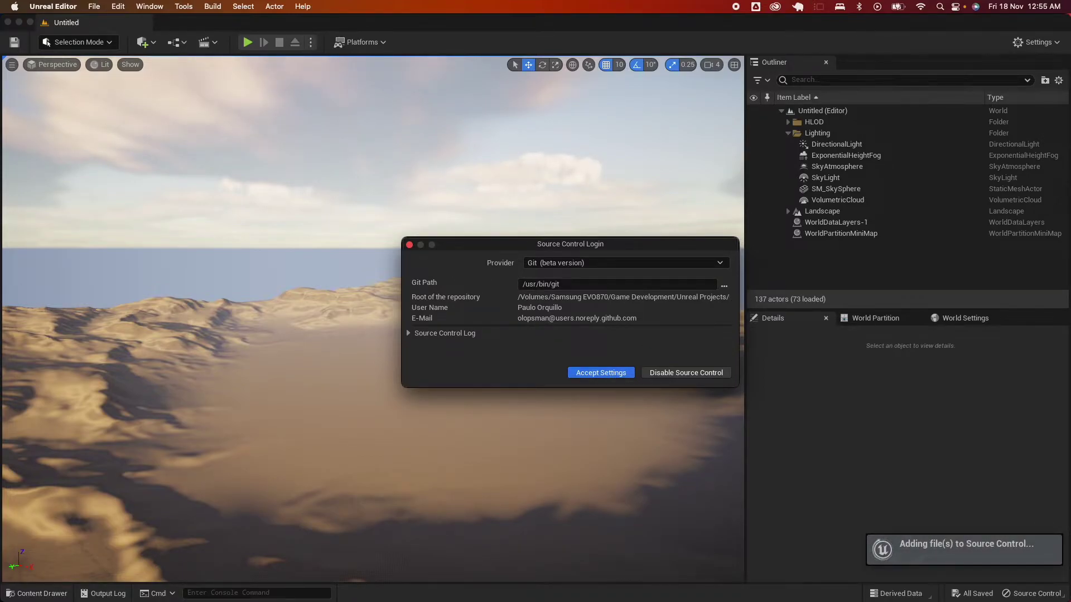
Preview README.md in the ue5demogit folder, then accept Unreal's source control settings.
key("super+Tab")
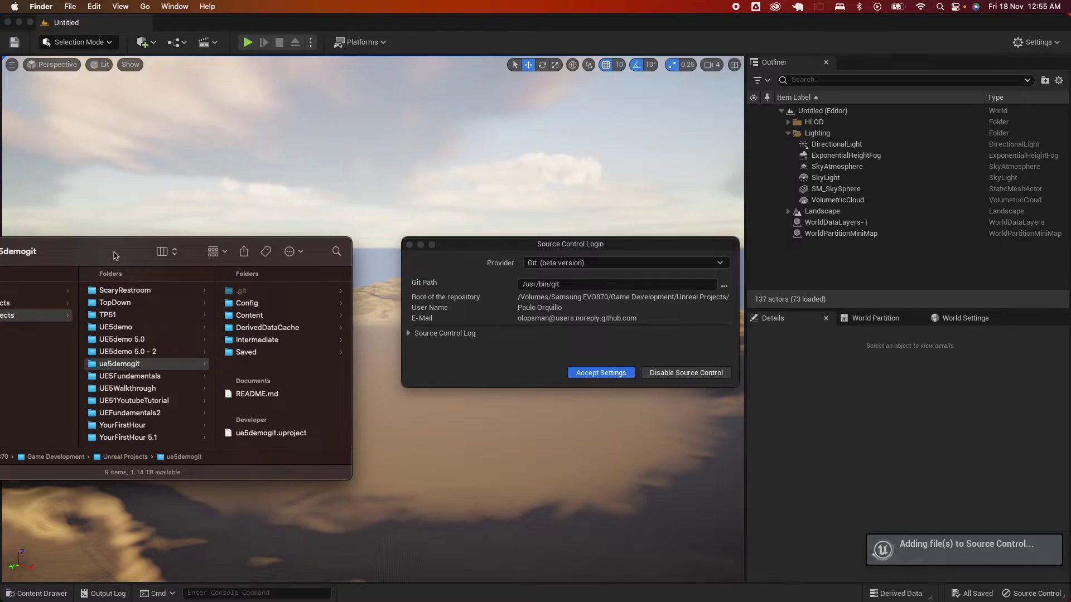
left_click(260, 387)
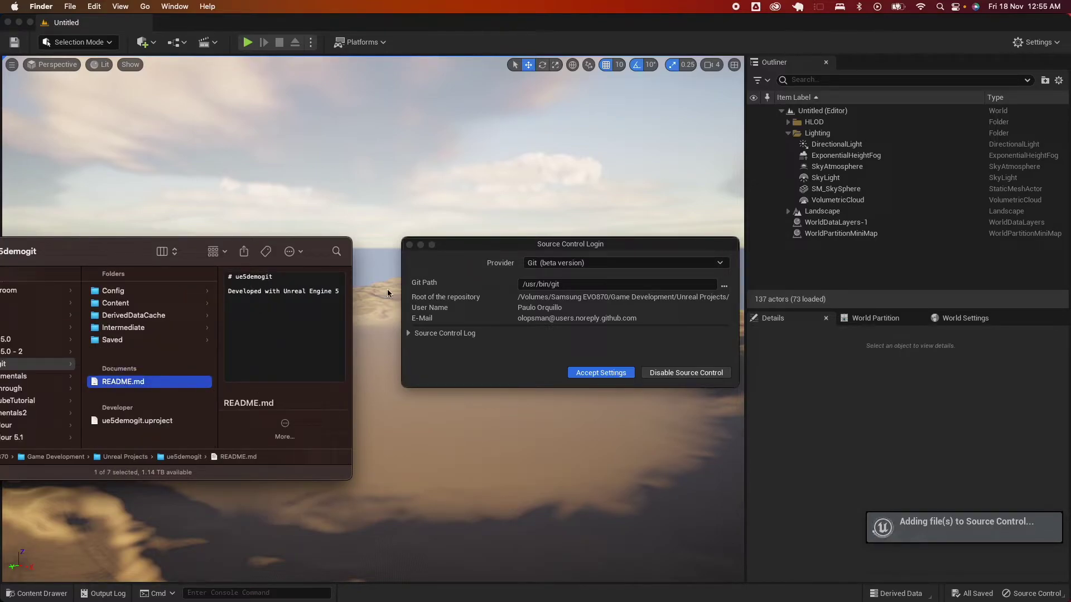
left_click(456, 363)
left_click(594, 373)
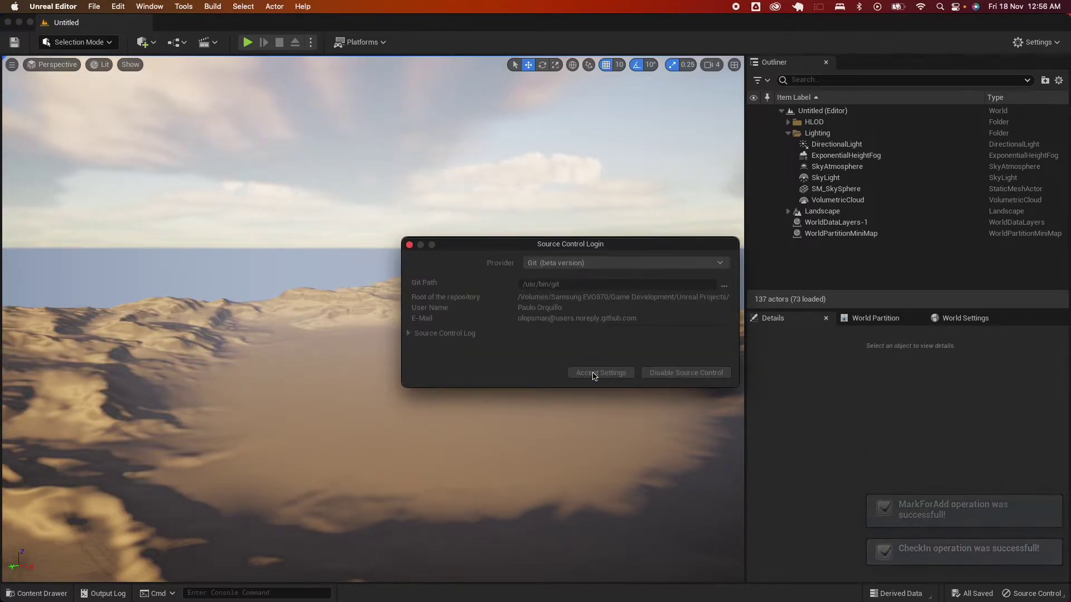
Browse the Content Drawer to StarterContent > Maps, showing its six level assets like Advanced_Lighting.
left_click(26, 595)
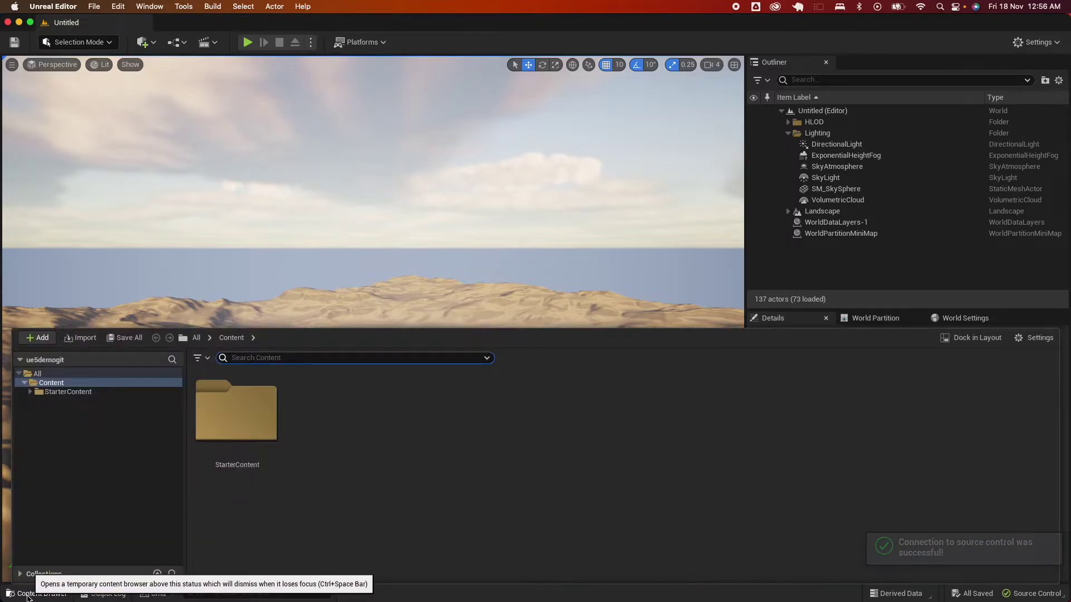
left_click(31, 393)
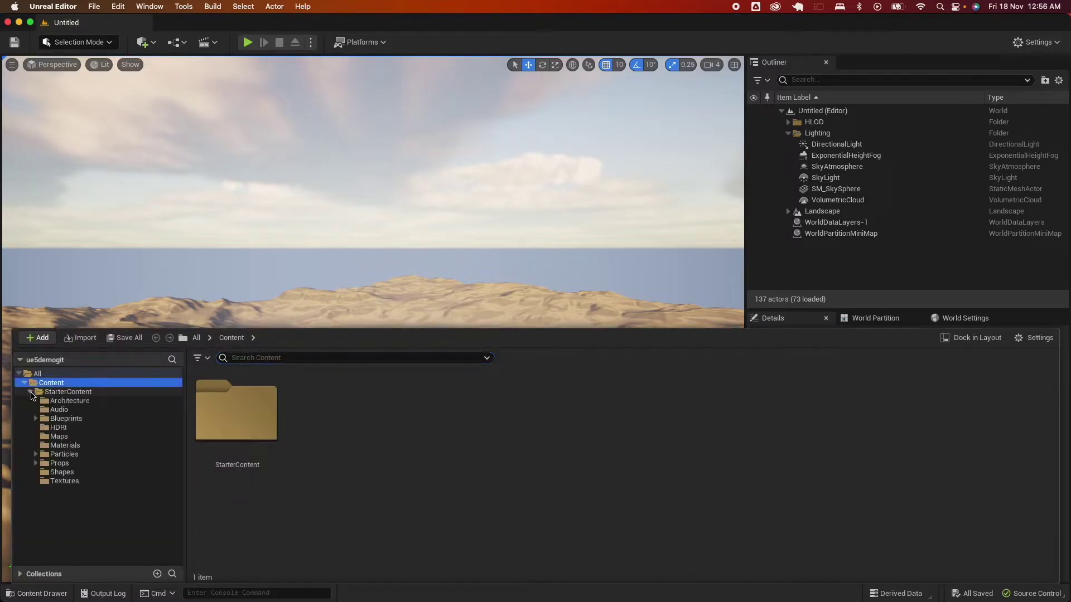
left_click(57, 438)
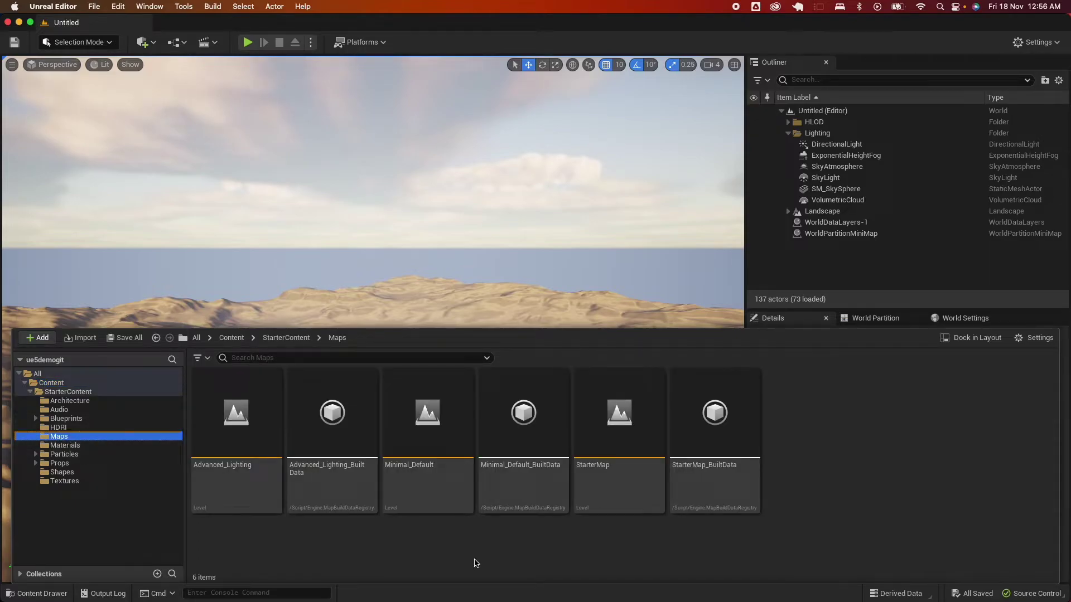
left_click(237, 417)
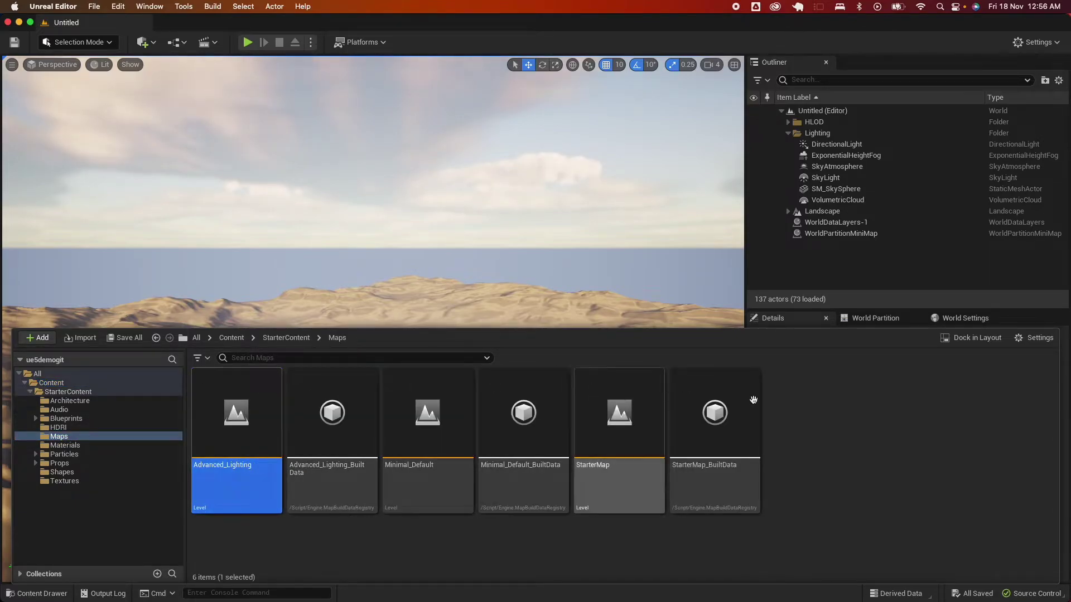
left_click(378, 553)
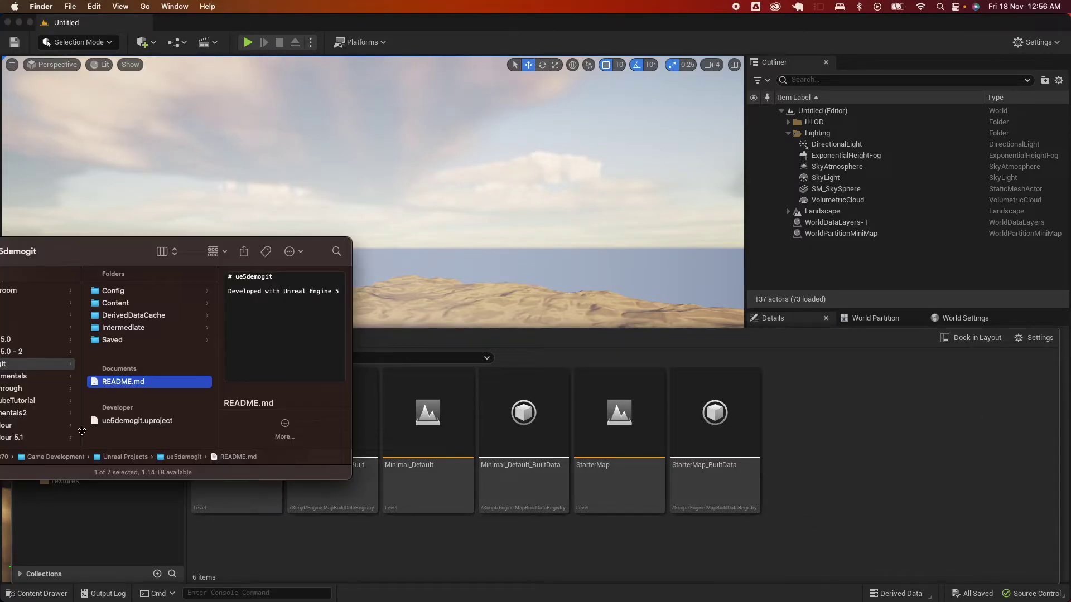
Open a Terminal at the ue5demogit folder and run git status to confirm main is clean.
left_click_drag(89, 250, 158, 249)
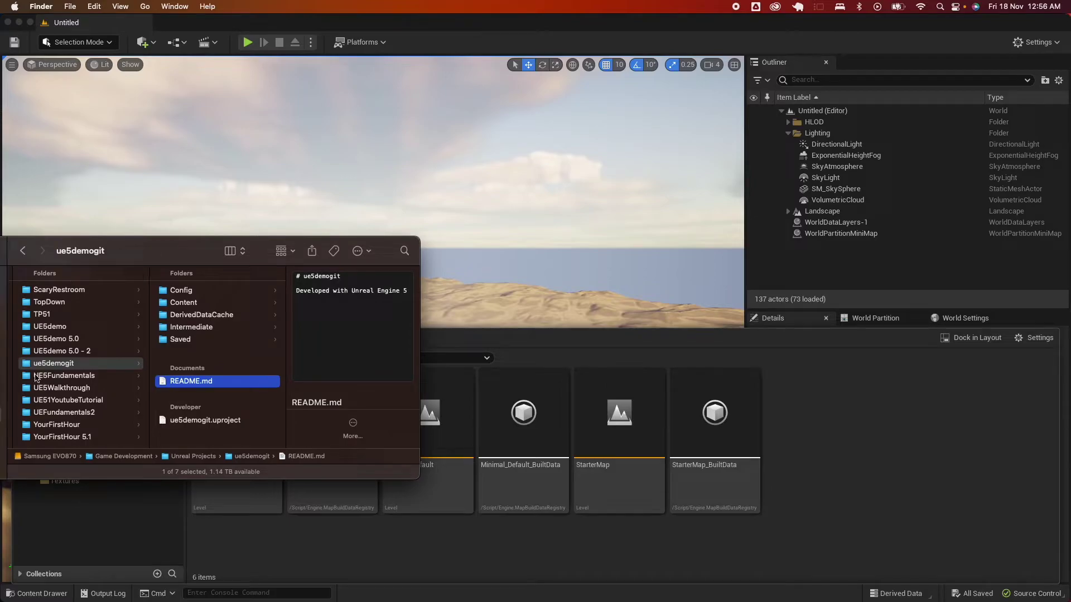
right_click(44, 366)
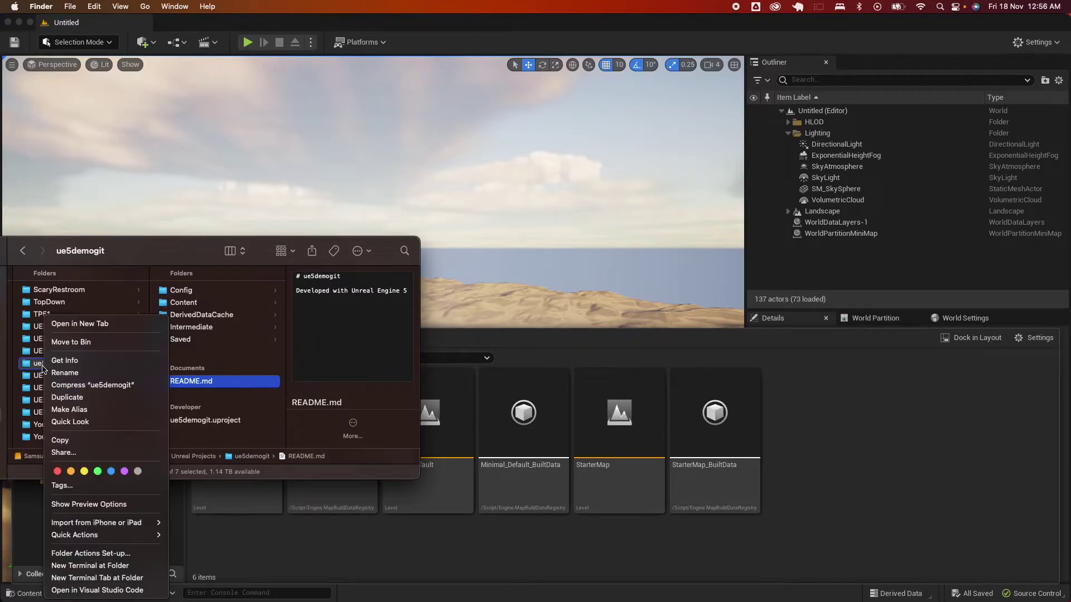
left_click(107, 566)
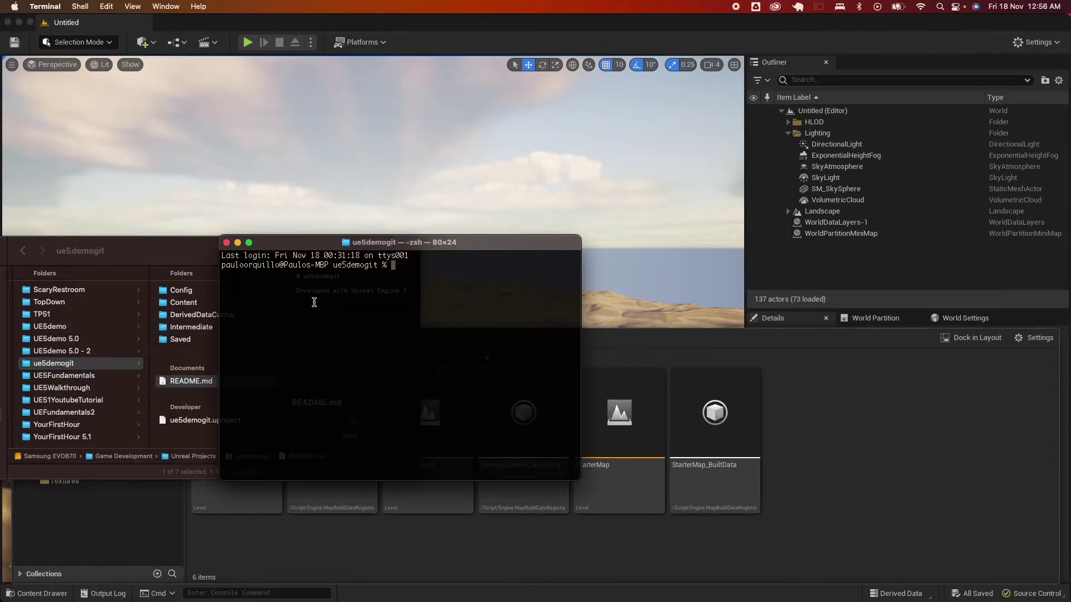
type("git statsu")
key("Return")
type("git stats")
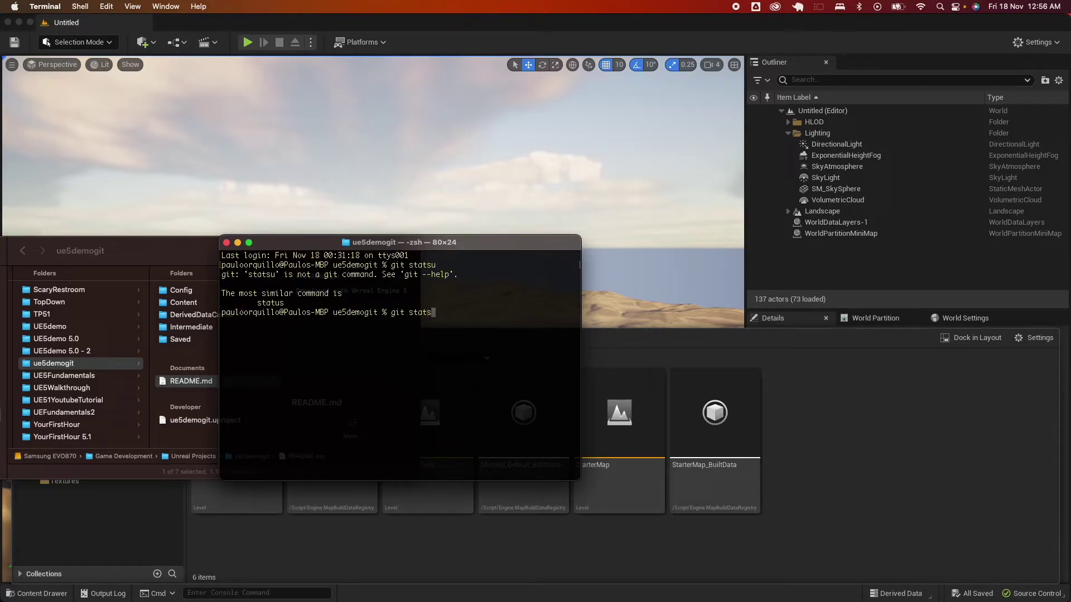
type("u")
key("BackSpace")
key("BackSpace")
type("us")
key("Return")
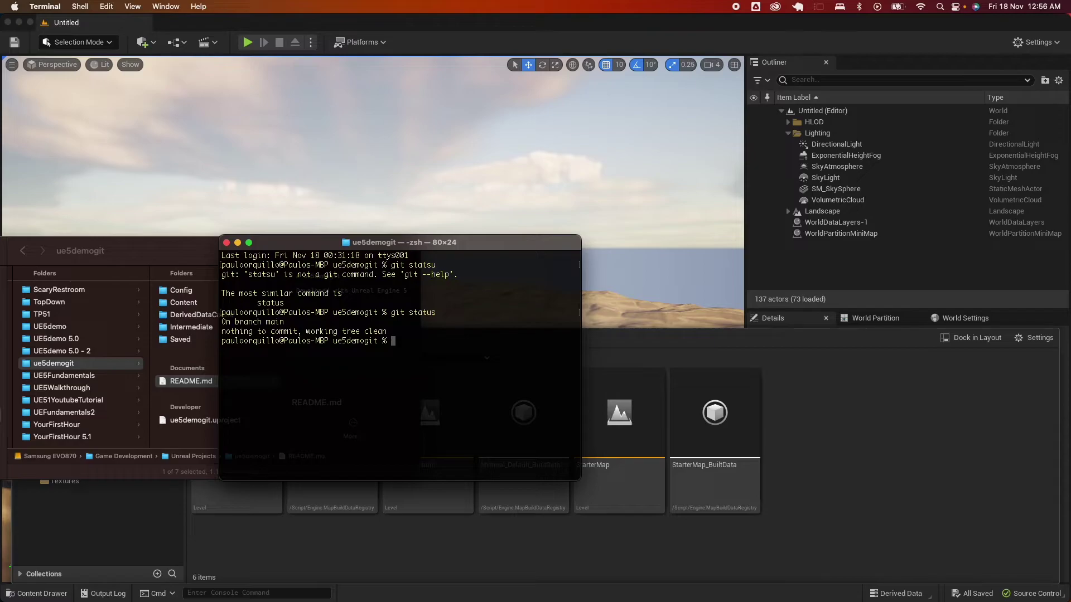
Check git log shows only the Initial commit, then try git push, which fails without an upstream.
type("git log")
key("Return")
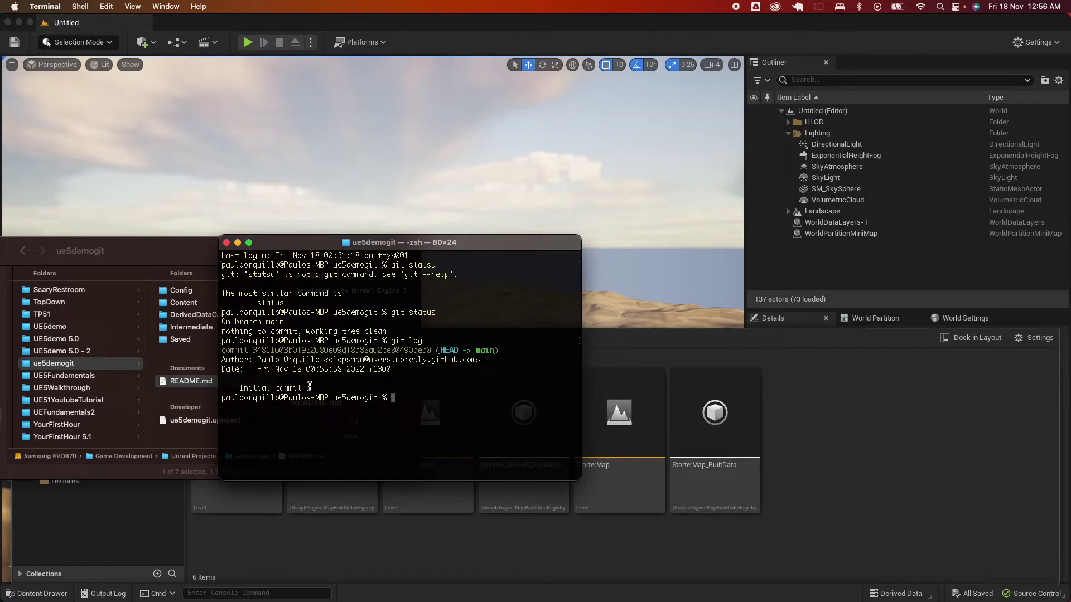
left_click_drag(308, 388, 211, 351)
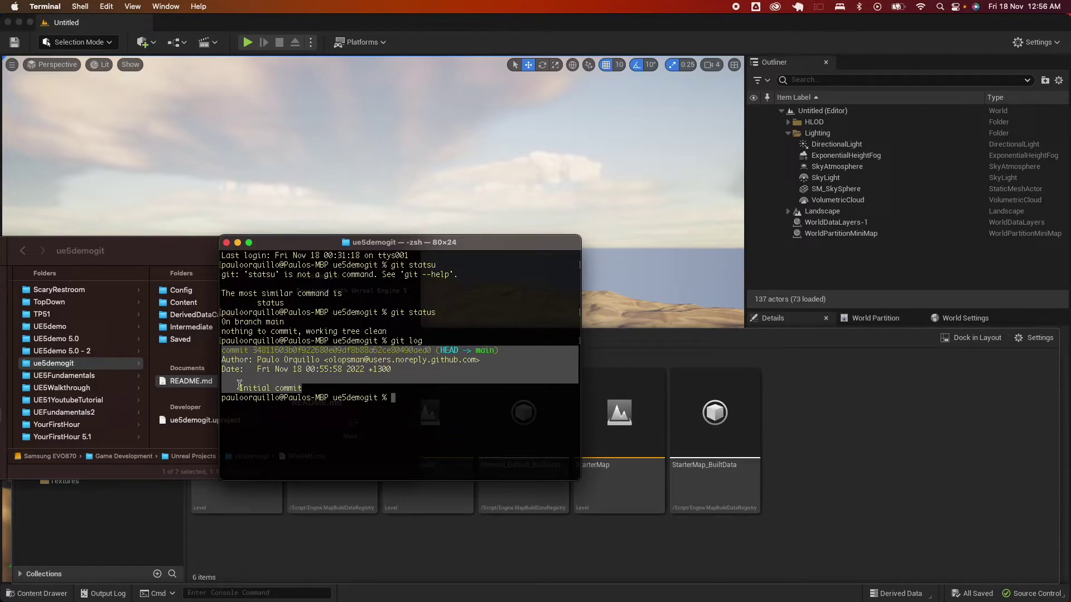
left_click(312, 388)
left_click_drag(313, 388, 215, 341)
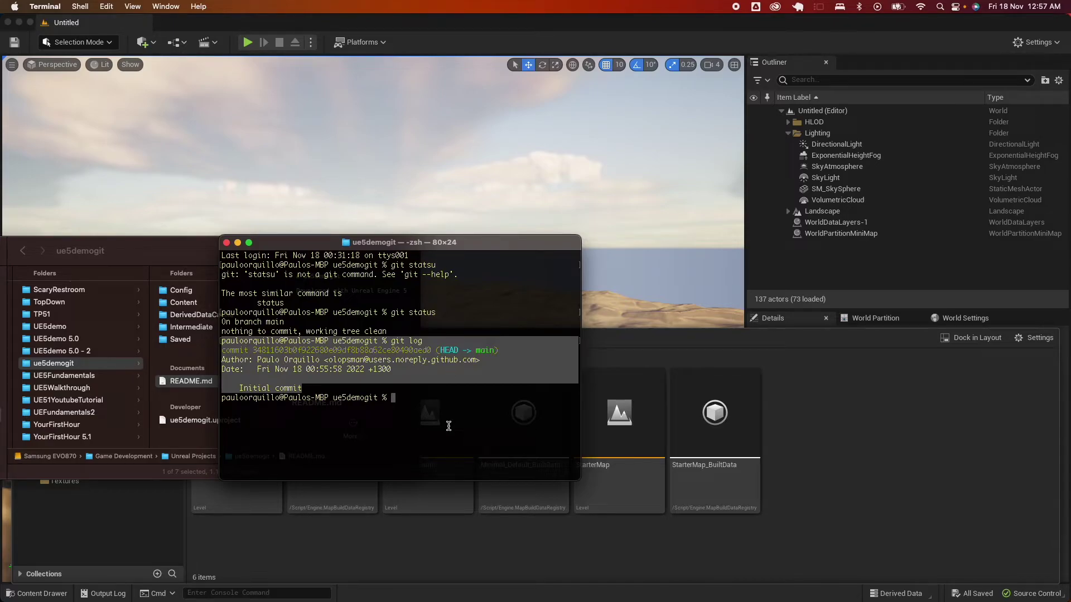
left_click(448, 426)
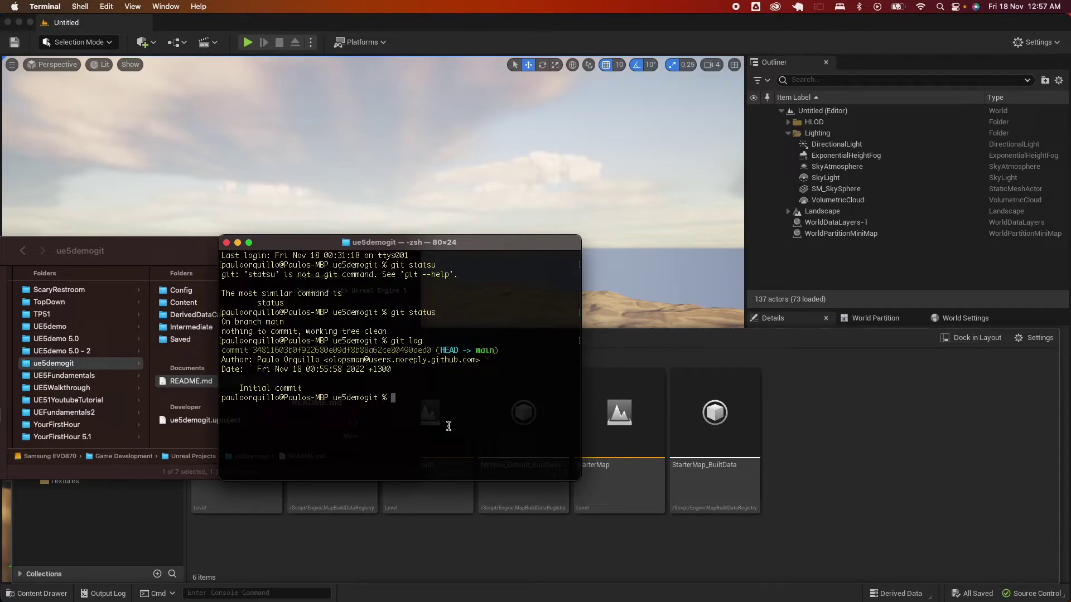
type("git push")
key("Return")
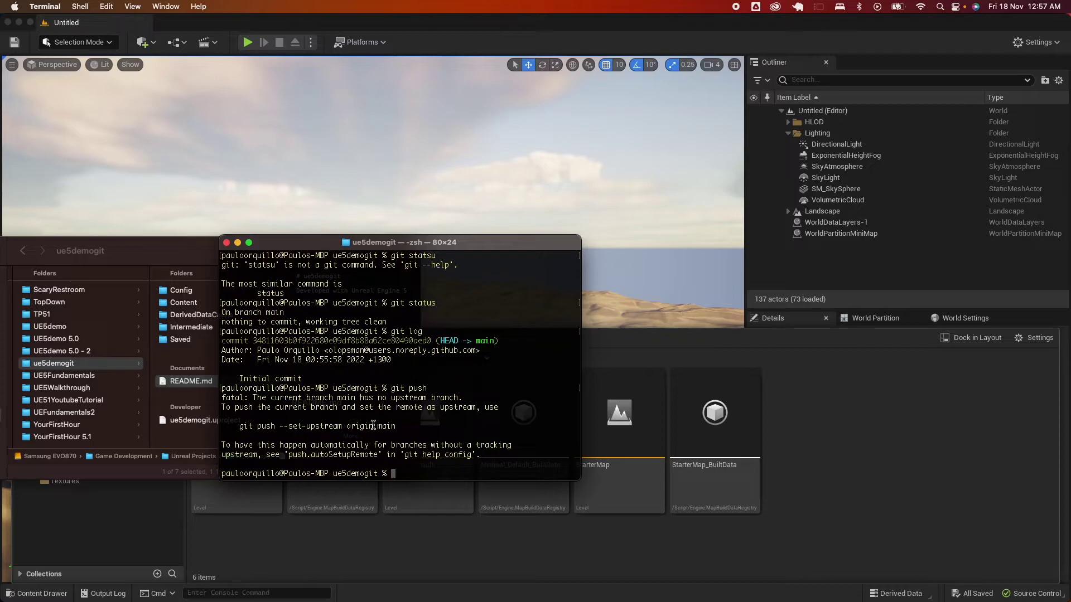
Run 'git push --set-upstream origin main', copied from the error message, so main tracks origin/main.
left_click_drag(402, 425, 238, 427)
key("super+c")
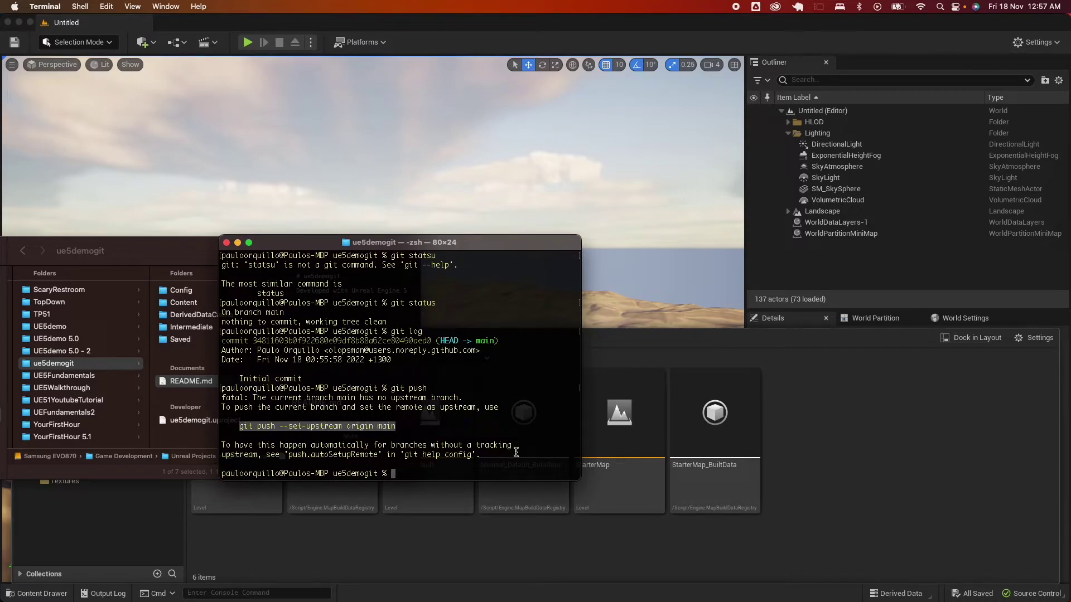
left_click(421, 469)
key("super+v")
key("Return")
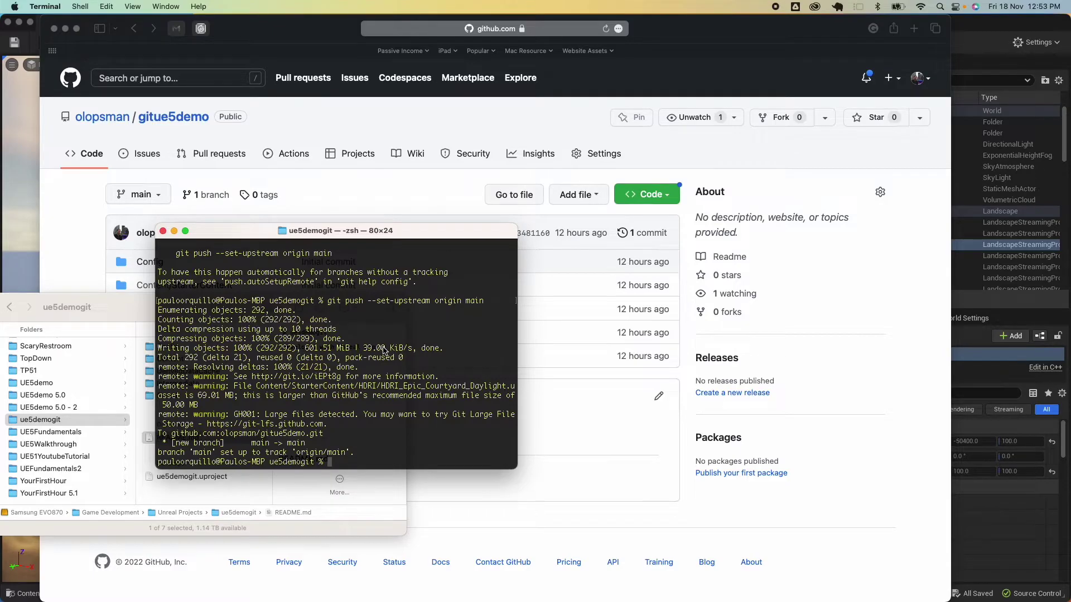
Review the push output's disconnect error and 50.00 MB file limit warning, then bring up GitHub.
scroll(337, 321, "up", 1)
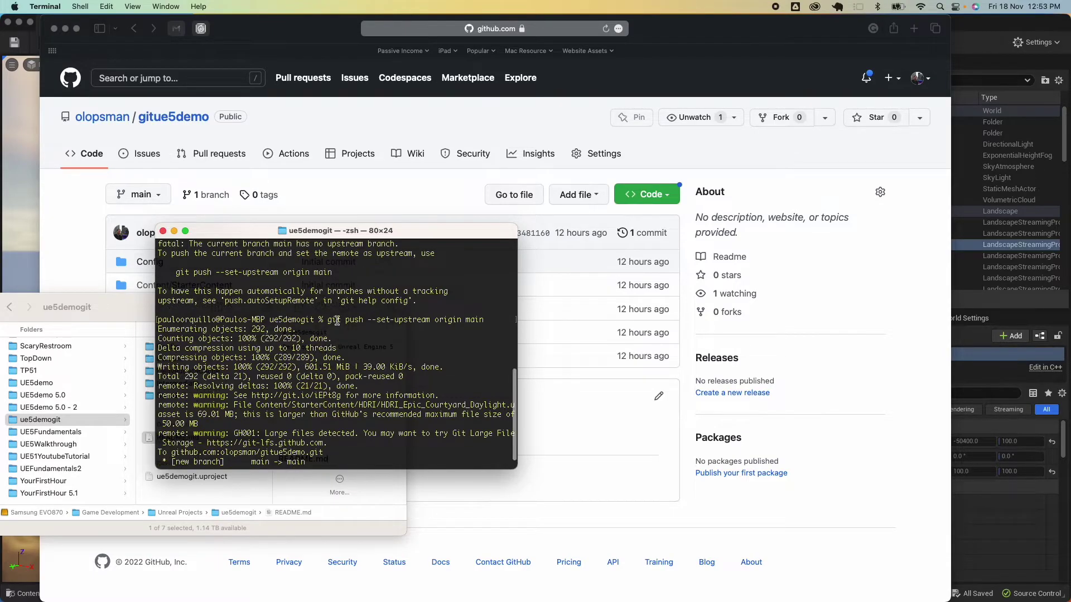
scroll(337, 321, "up", 1)
scroll(337, 321, "up", 1)
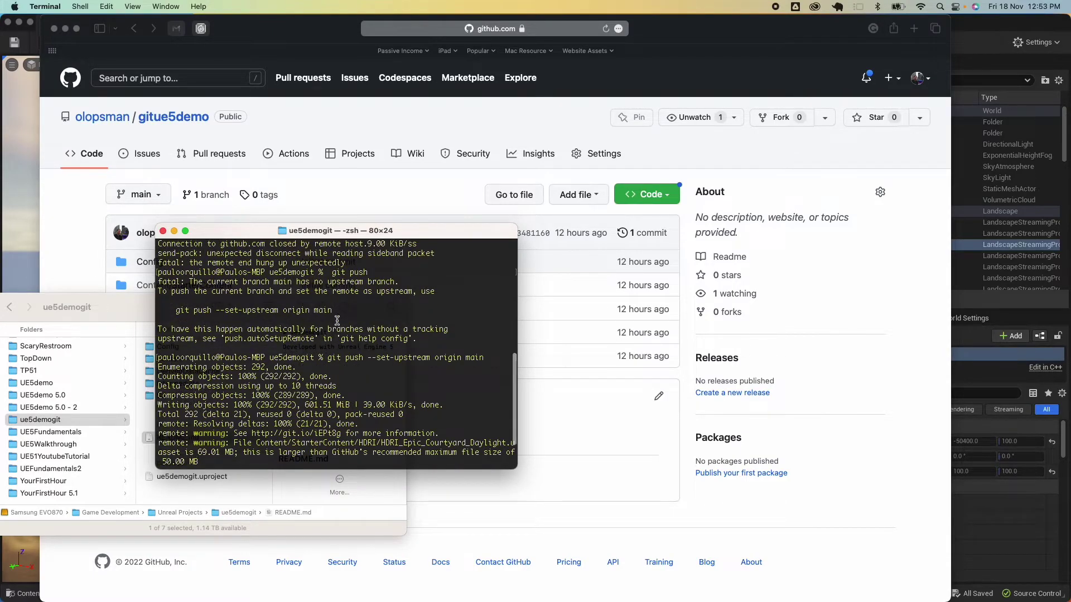
scroll(252, 279, "up", 2)
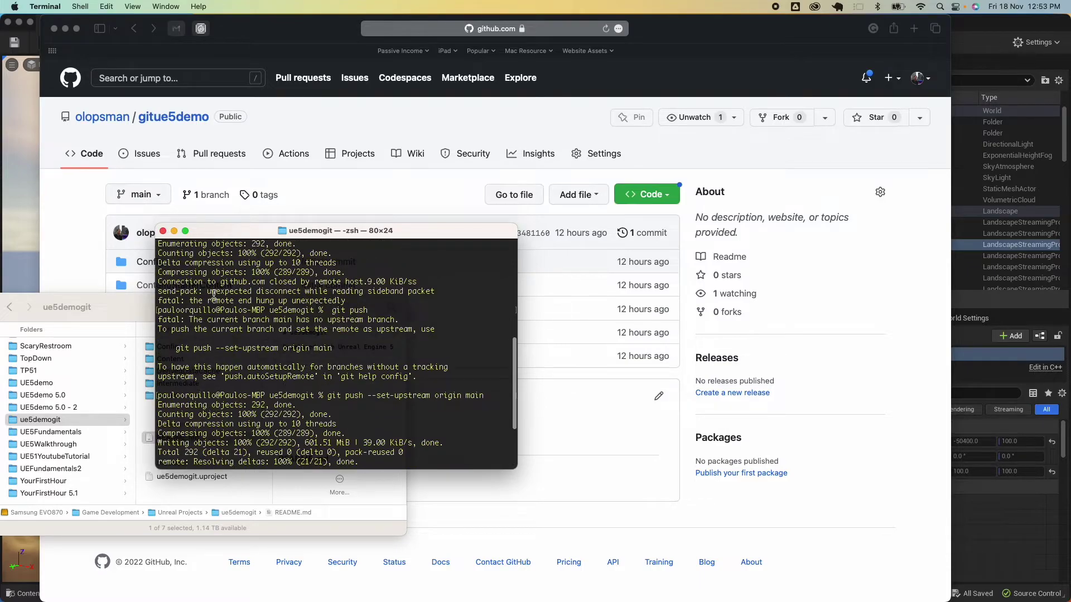
left_click_drag(207, 294, 335, 291)
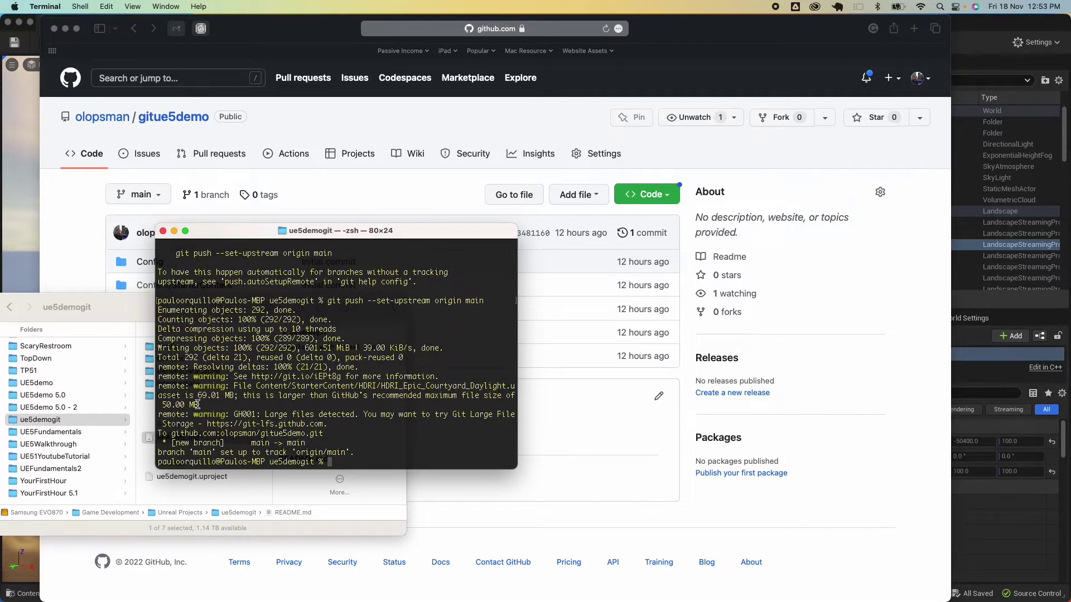
left_click_drag(198, 406, 161, 406)
left_click_drag(204, 239, 265, 238)
left_click(370, 209)
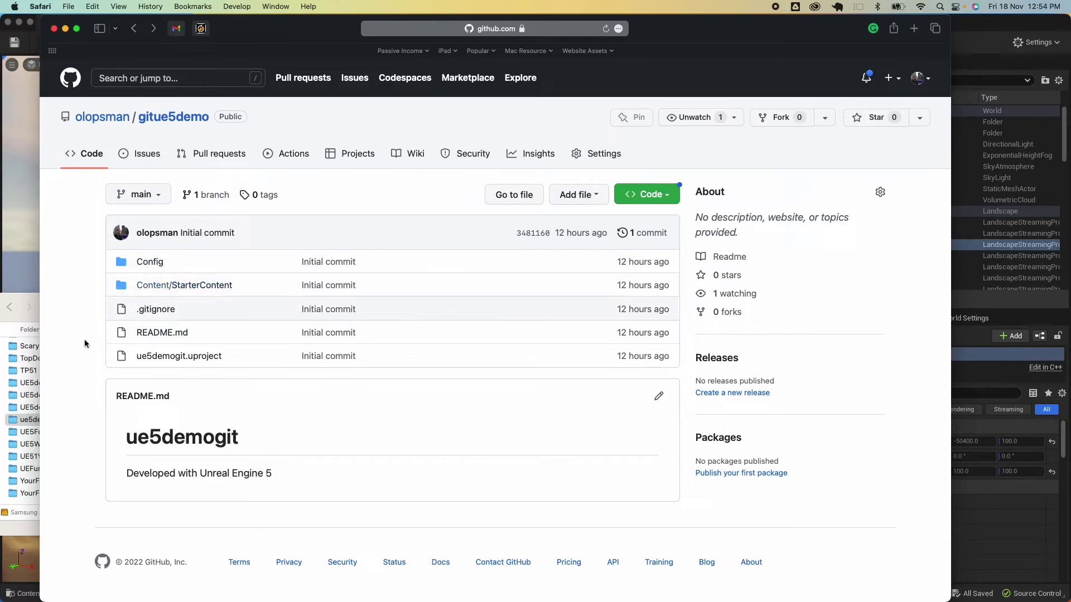
Inspect gitue5demo's 14-line .gitignore with its Binaries and Saved entries, then return to Unreal Editor.
left_click(22, 304)
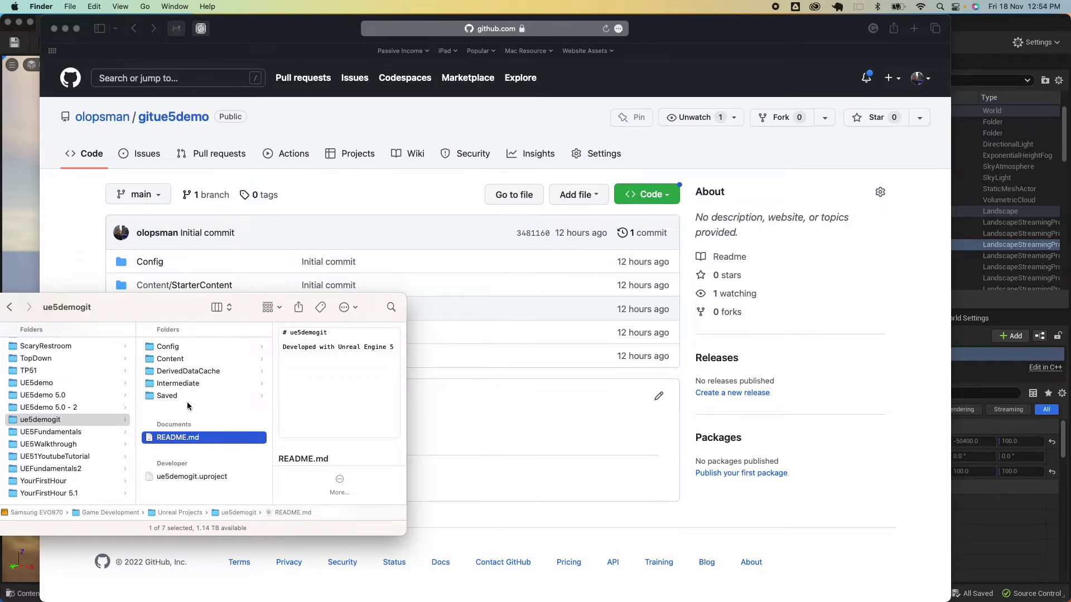
left_click(463, 430)
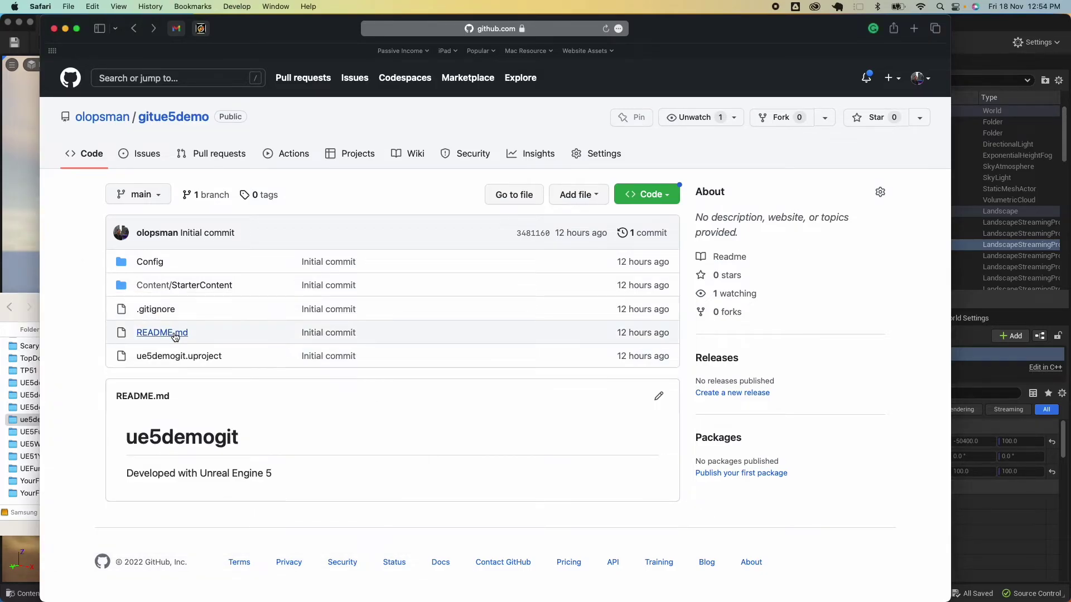
left_click(156, 310)
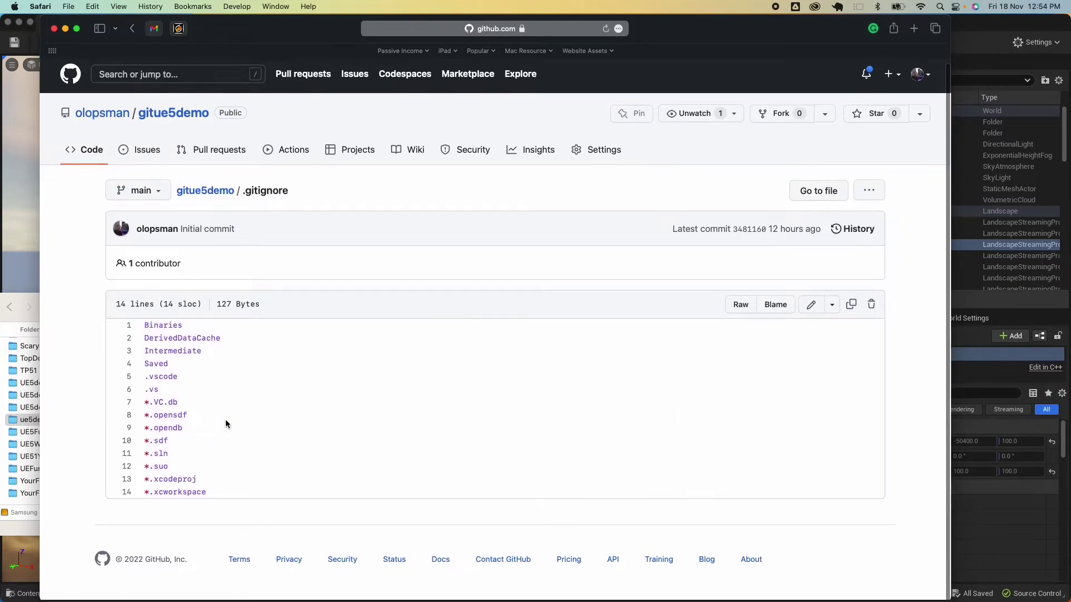
left_click_drag(145, 343, 183, 406)
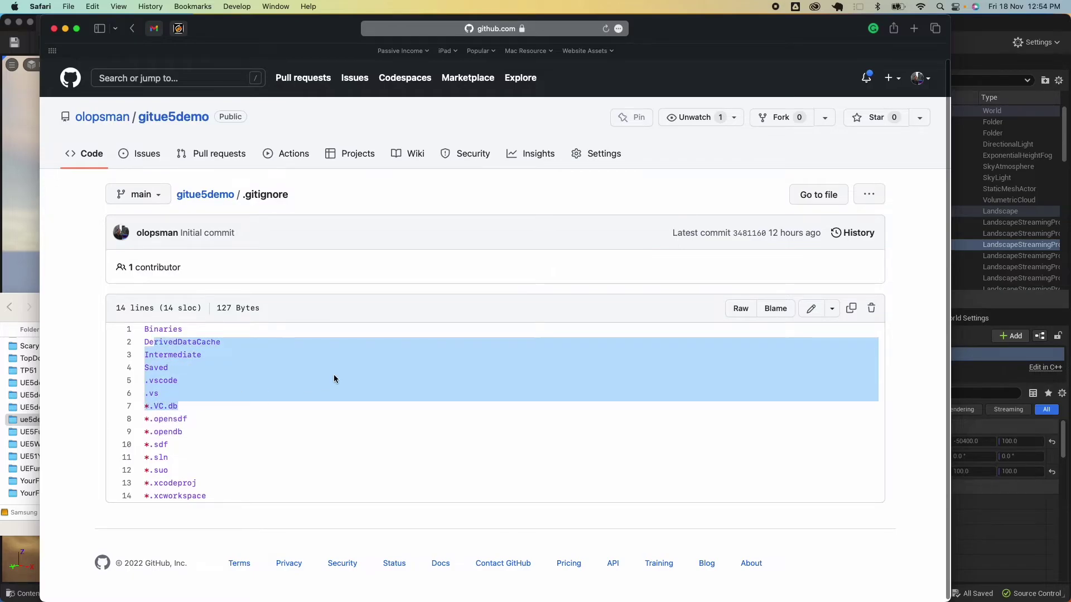
left_click(337, 379)
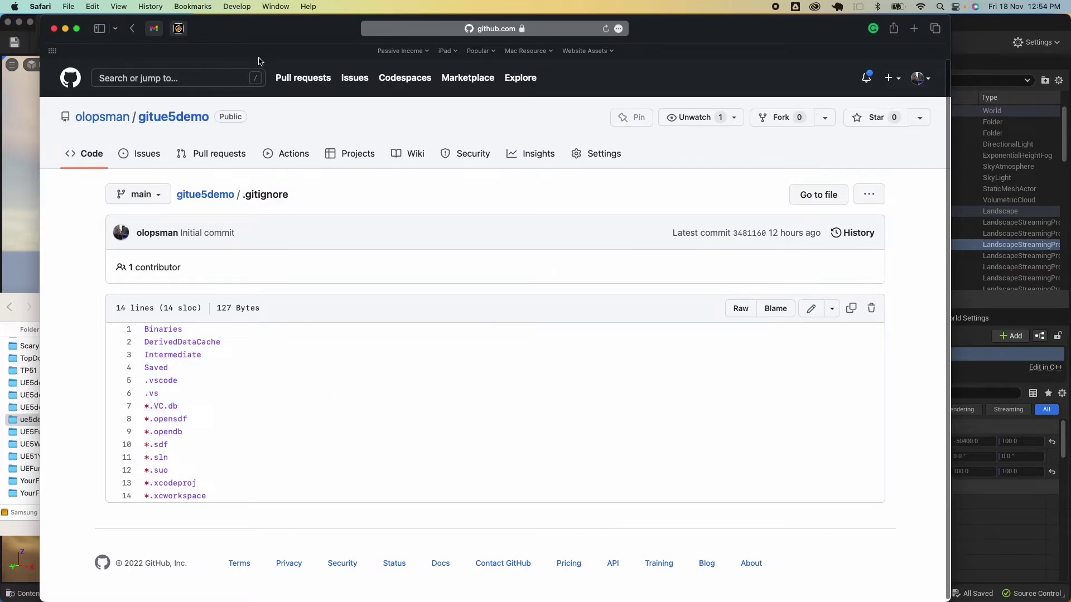
left_click(132, 28)
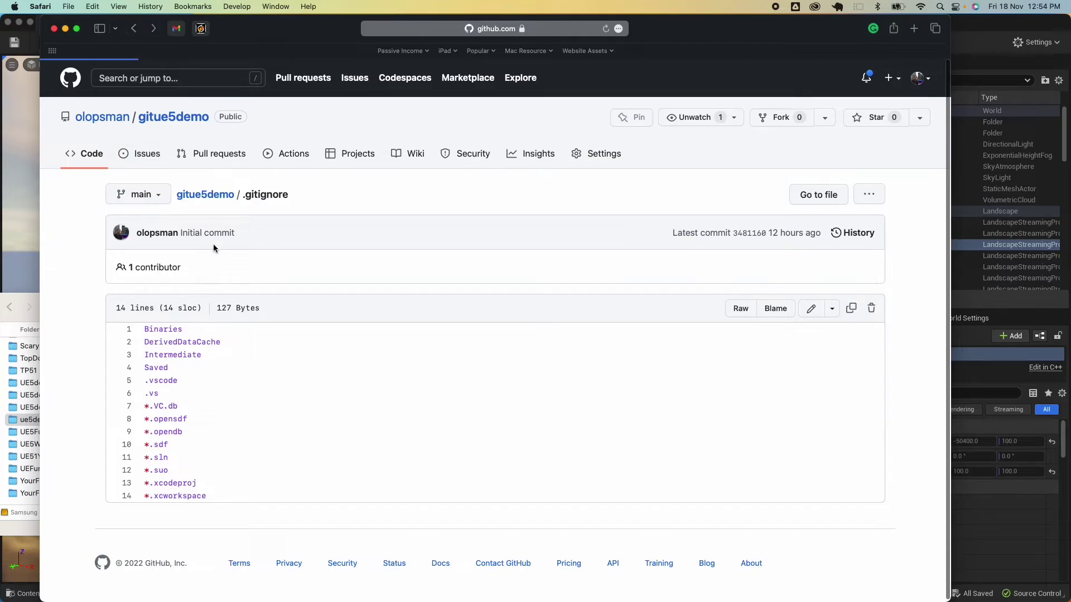
left_click(30, 218)
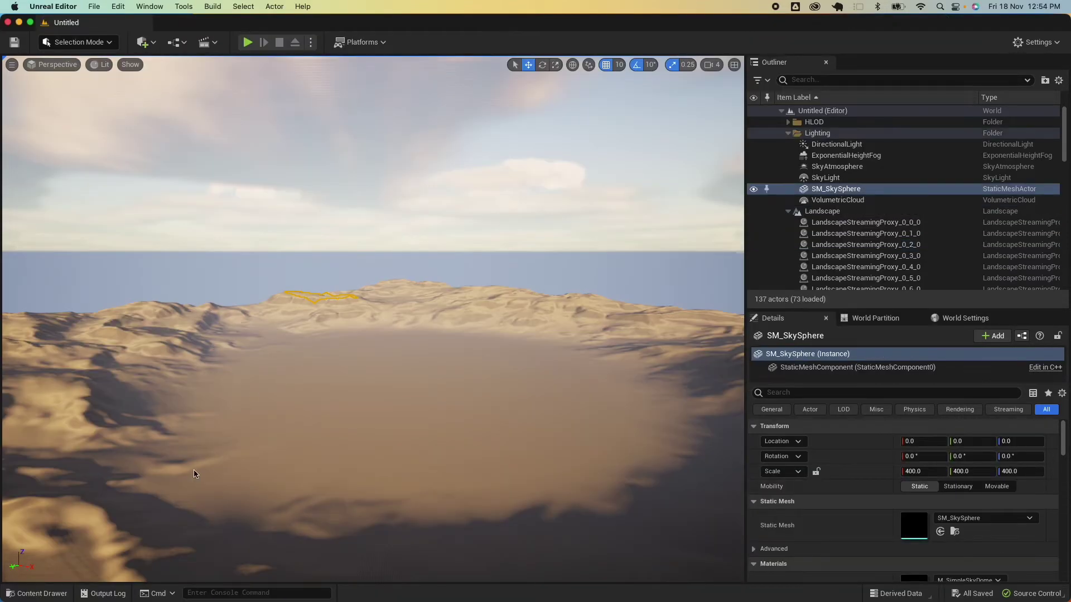
Create a new level named Test in the StarterContent Maps folder.
left_click(37, 593)
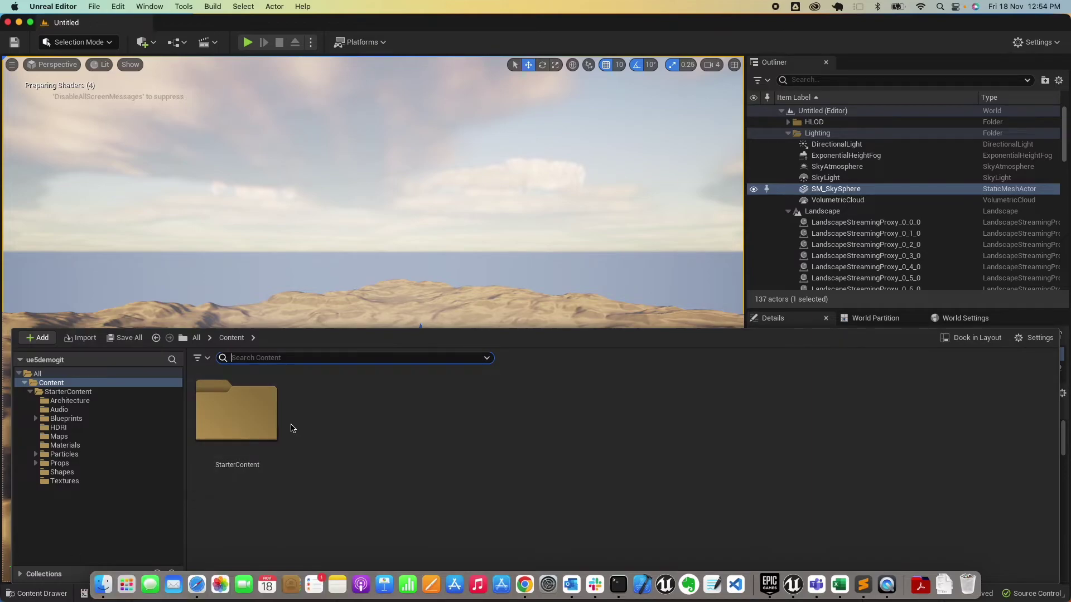
double_click(227, 423)
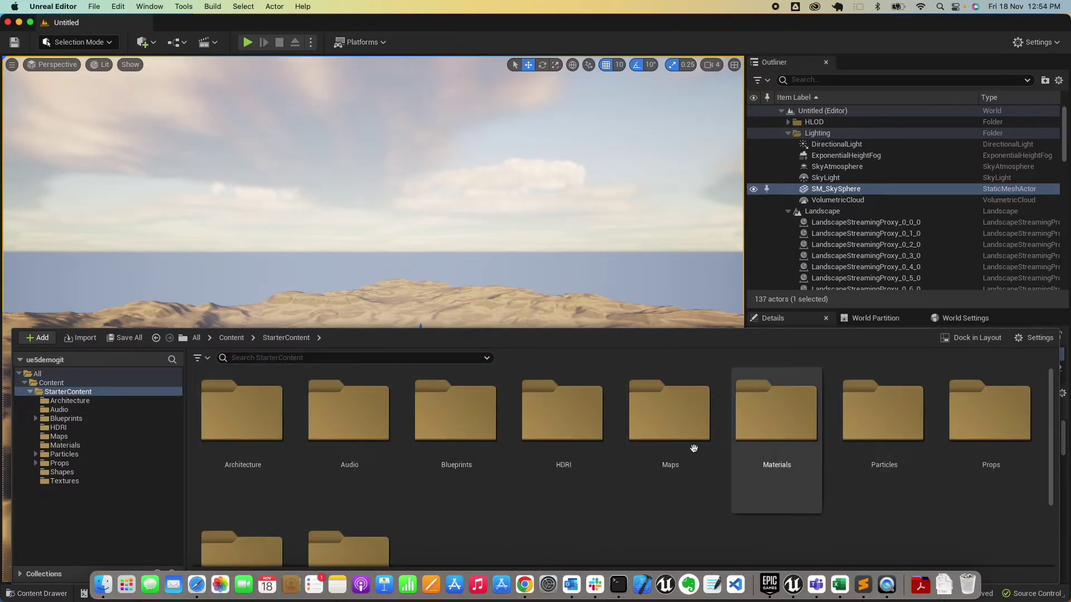
double_click(675, 433)
right_click(783, 434)
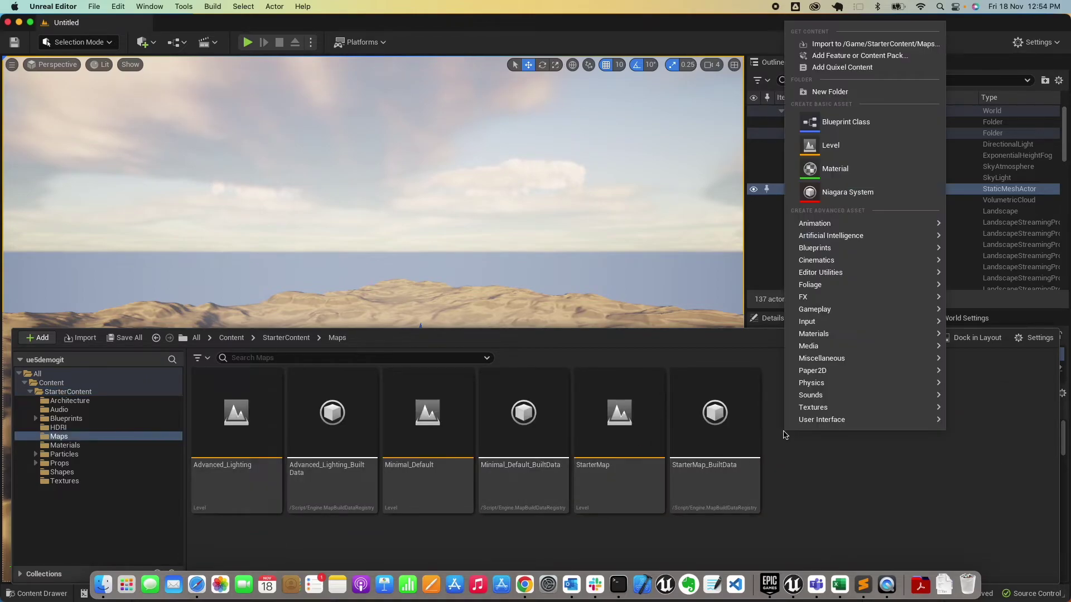
left_click(859, 148)
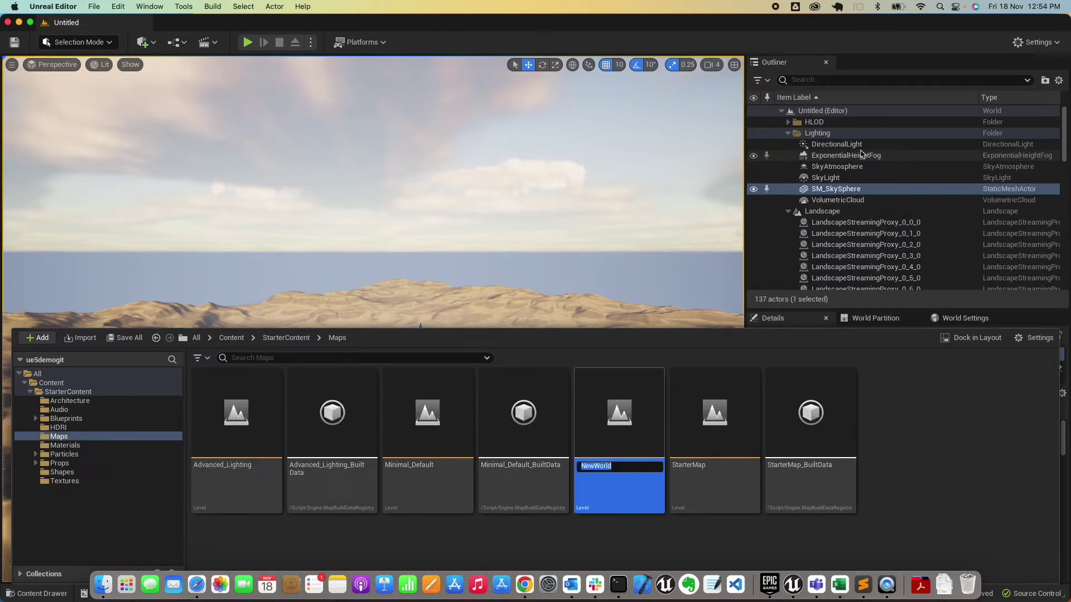
type("Test")
key("Return")
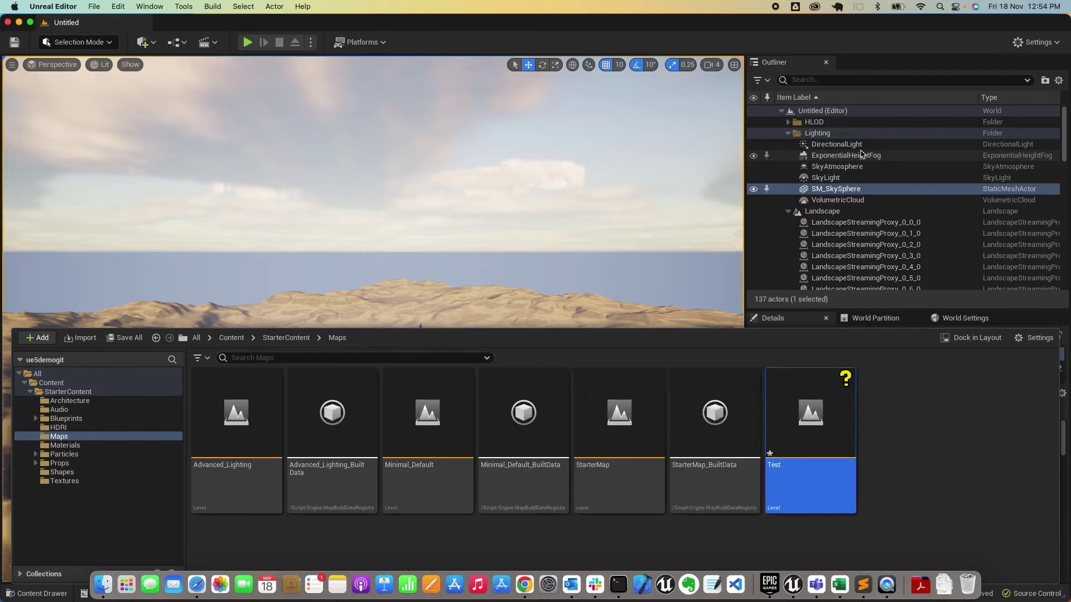
Mark the Test level for add under Source Control.
mouse_move(847, 379)
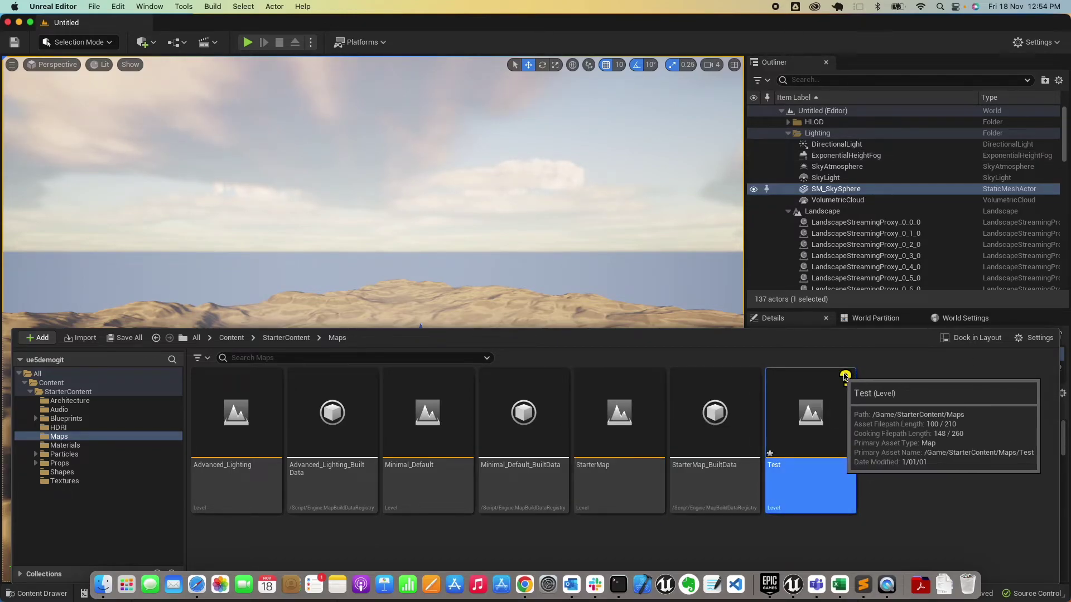
right_click(837, 393)
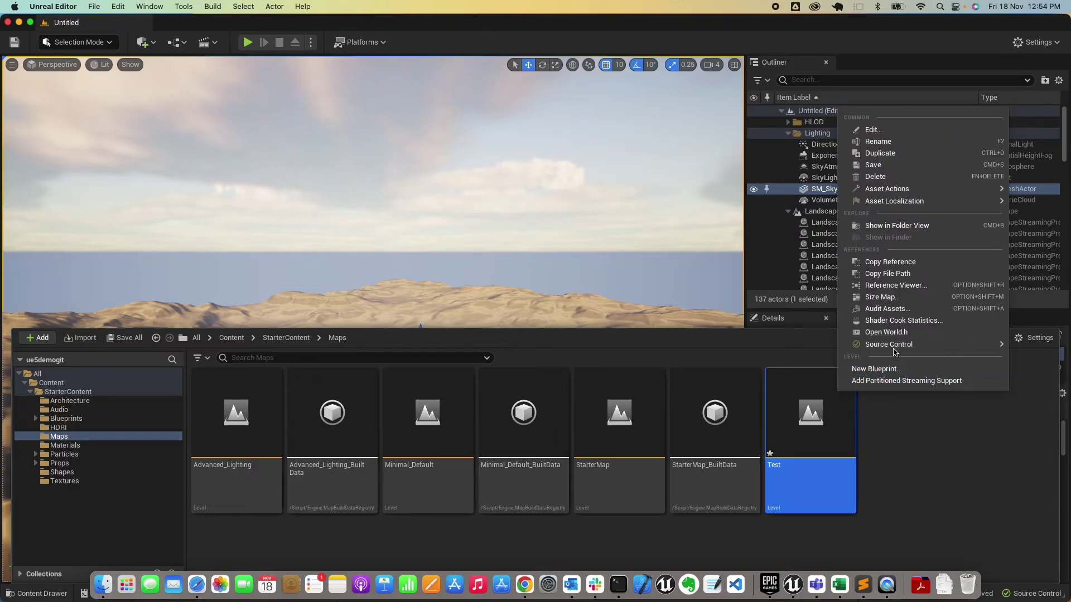
mouse_move(894, 347)
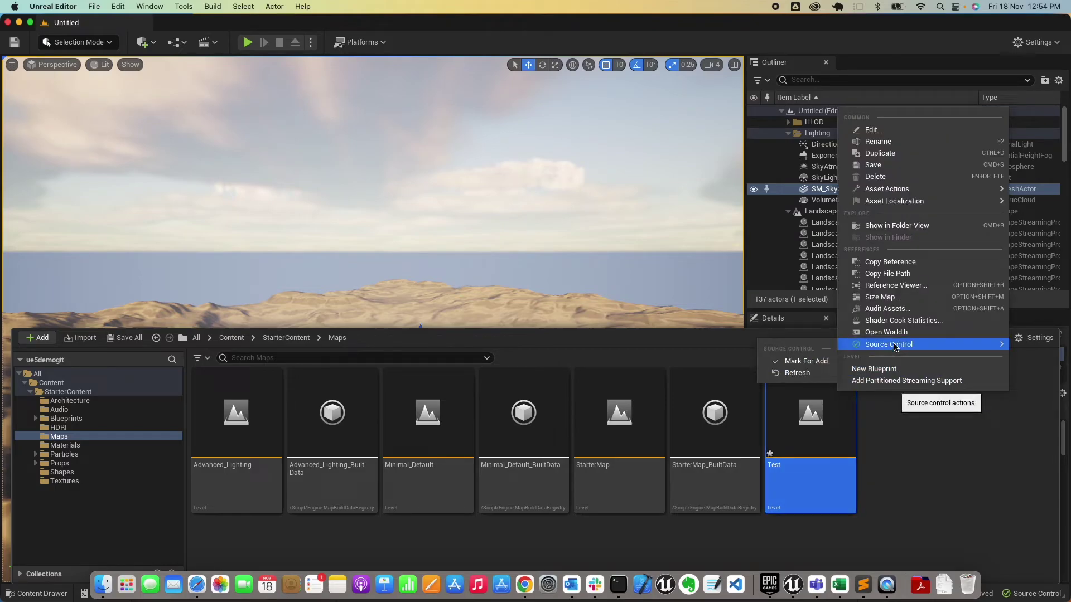
left_click(815, 365)
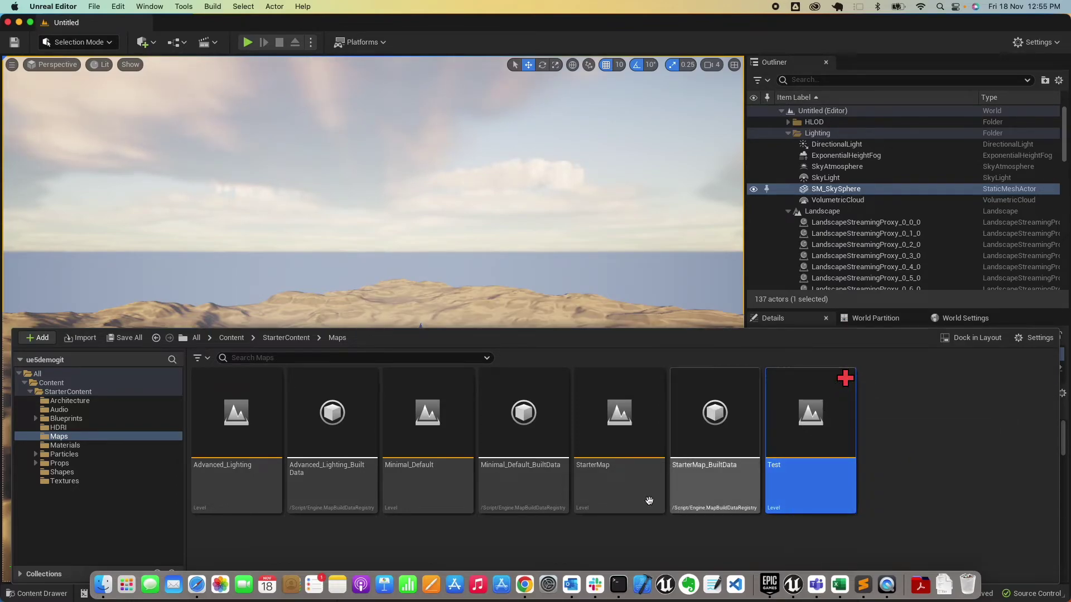
left_click(912, 412)
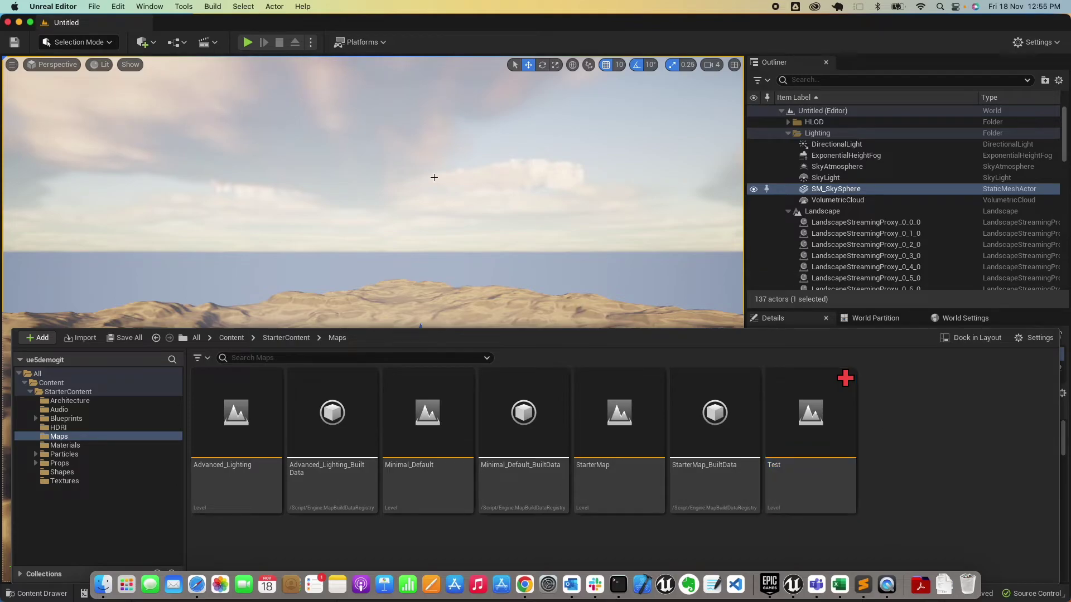
mouse_move(810, 451)
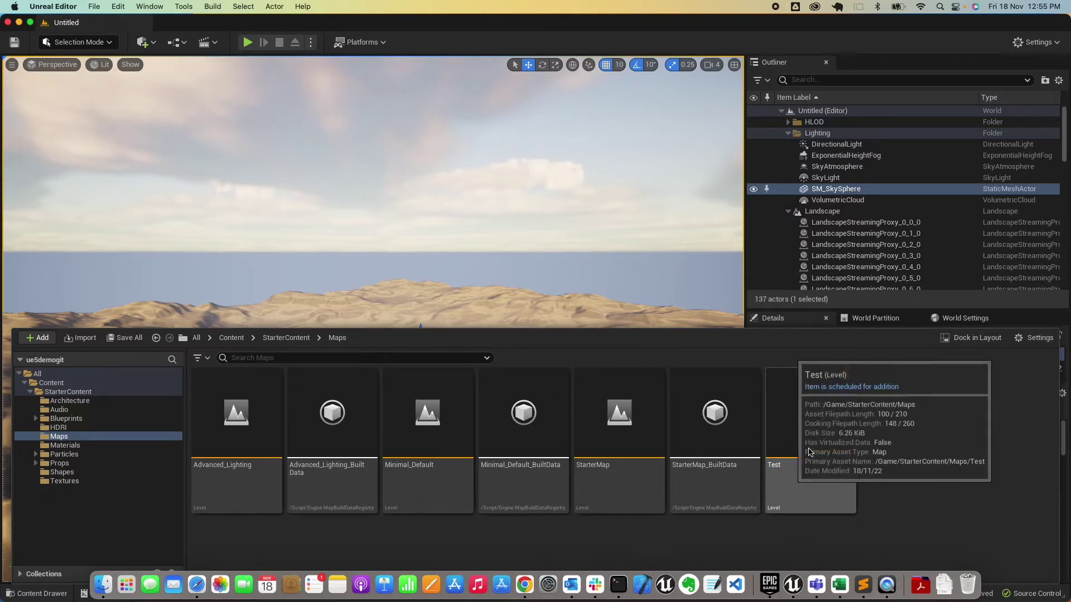
Run git status in Terminal to confirm Test.umap is staged as a new file.
left_click(614, 581)
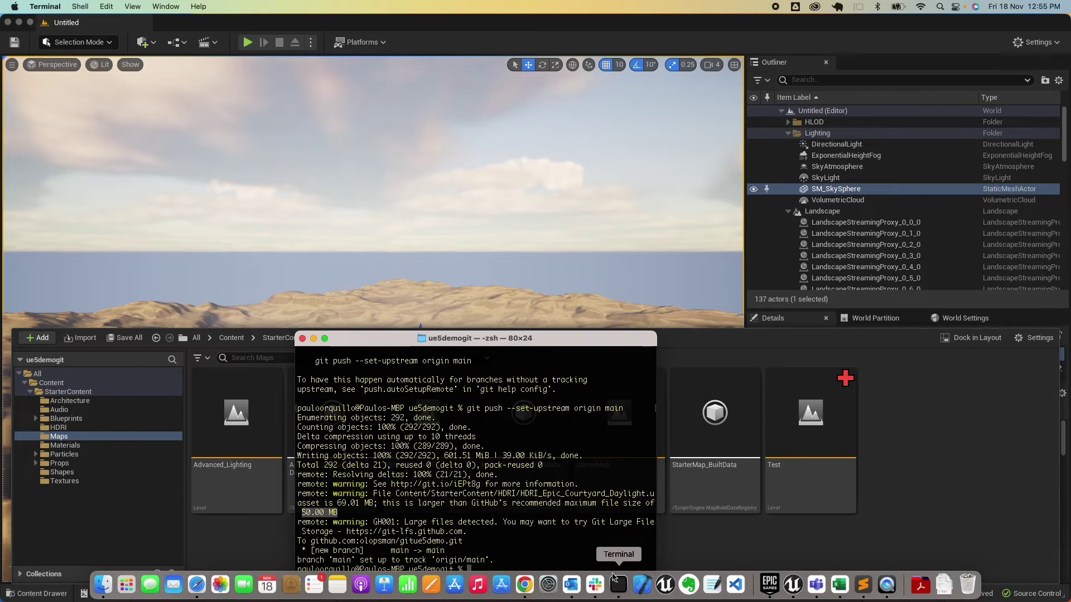
left_click_drag(507, 340, 498, 206)
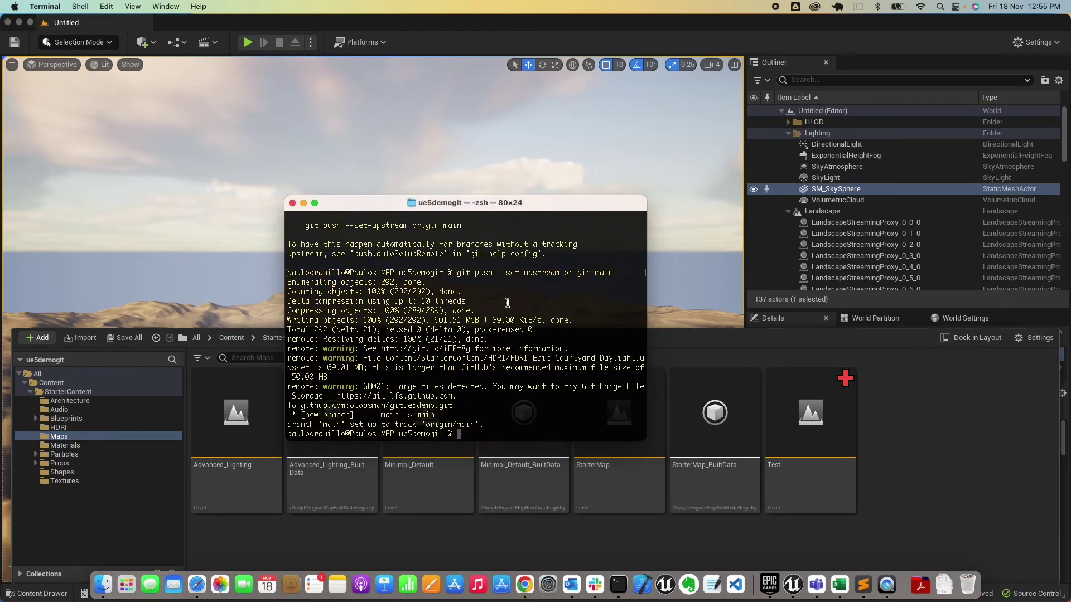
type("git status")
key("Return")
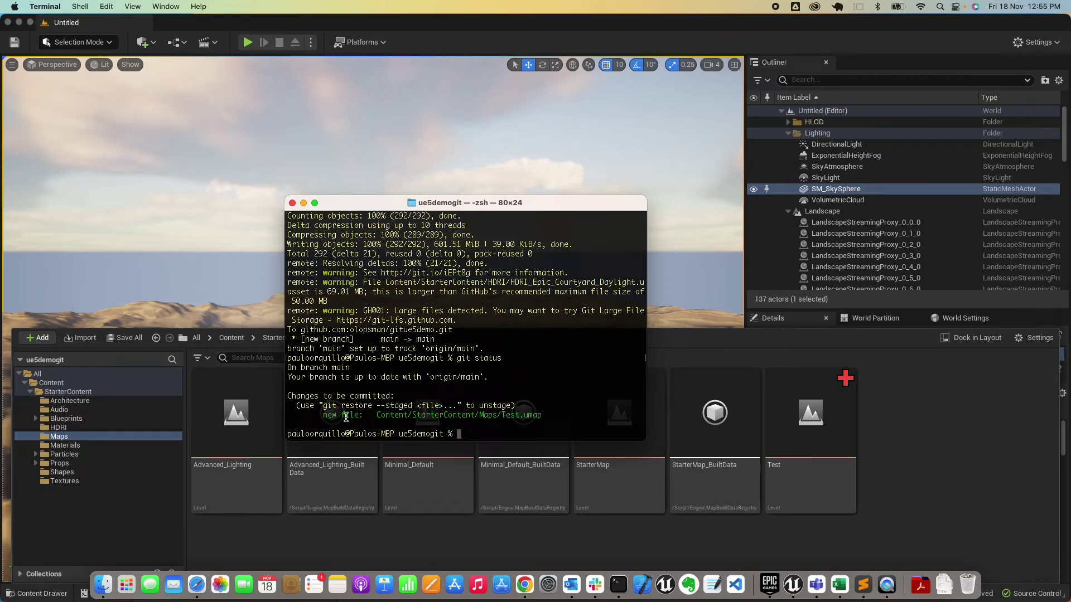
left_click_drag(331, 417, 560, 413)
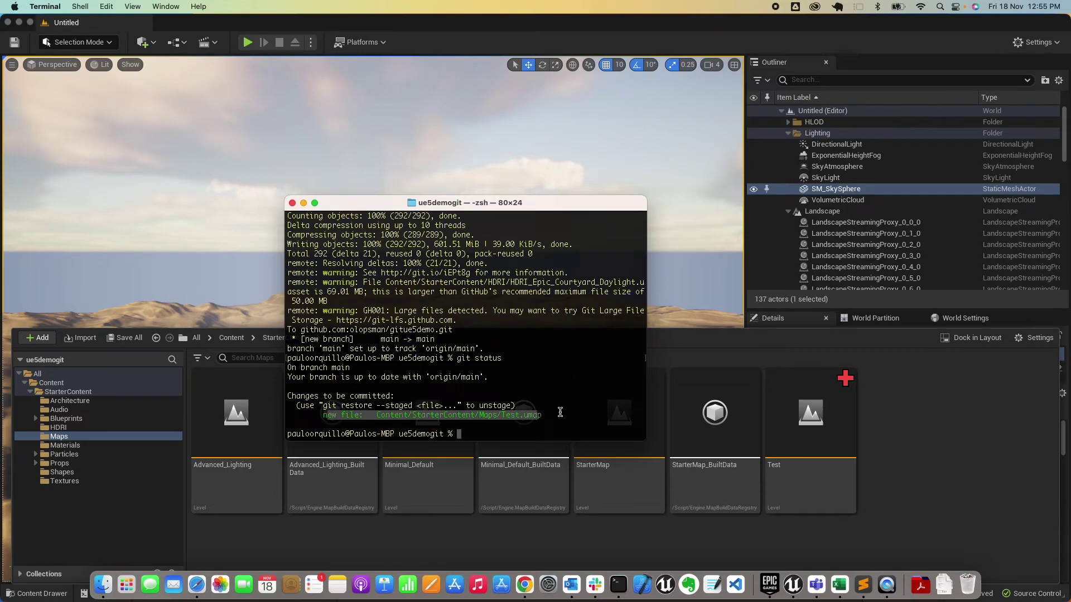
left_click(560, 413)
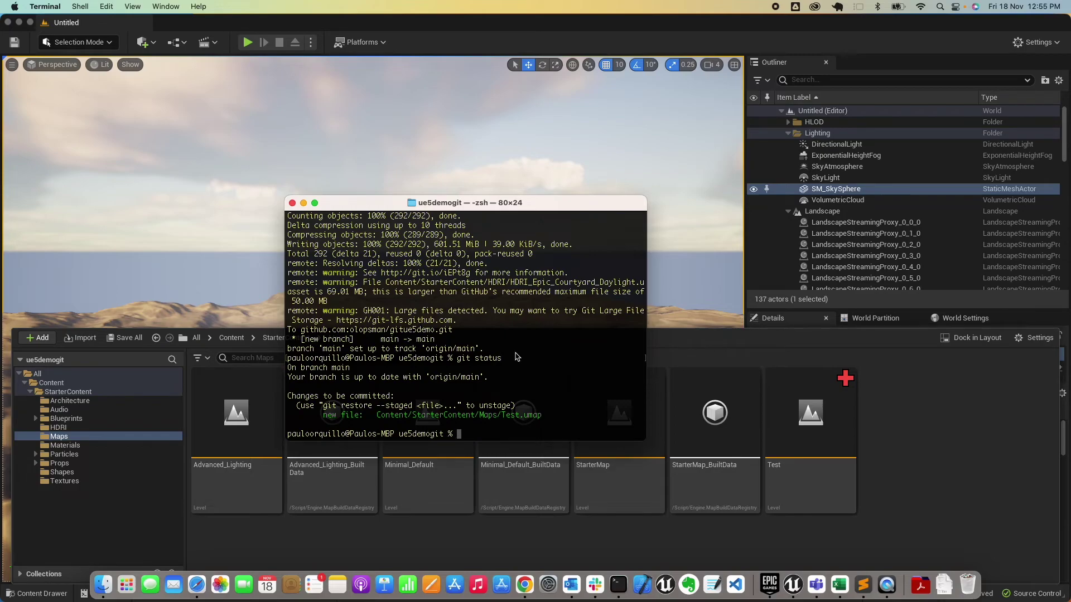
Commit Test.umap with message "Added new level" and git push it to origin main.
type("git commit -m \" Added new level\"")
key("Return")
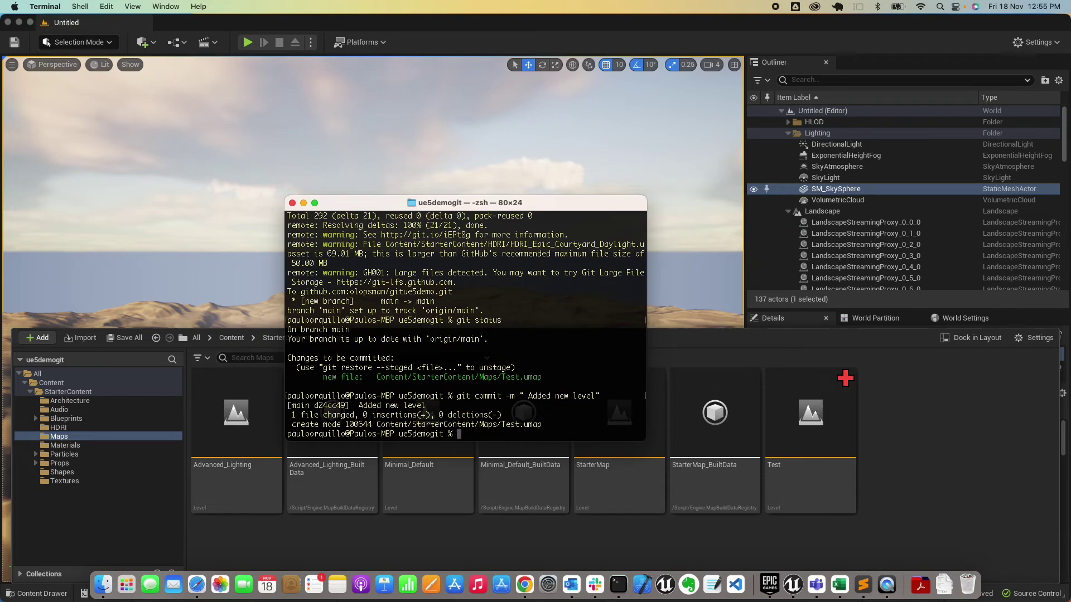
type("git push")
key("Return")
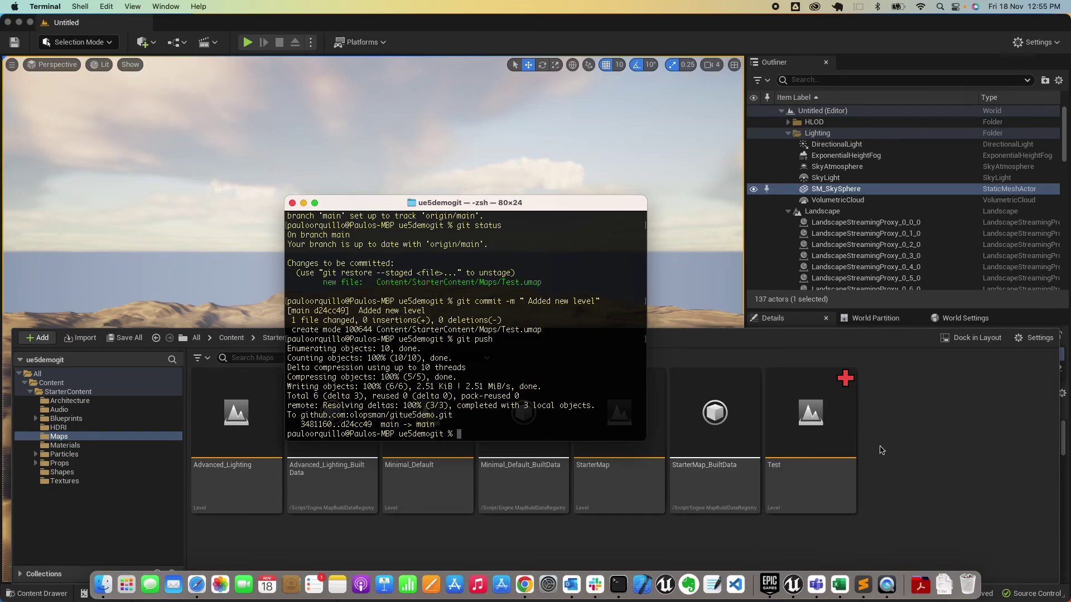
key("super+h")
Navigate GitHub's gitue5demo to Content/StarterContent/Maps to see the pushed Test.umap.
left_click(196, 585)
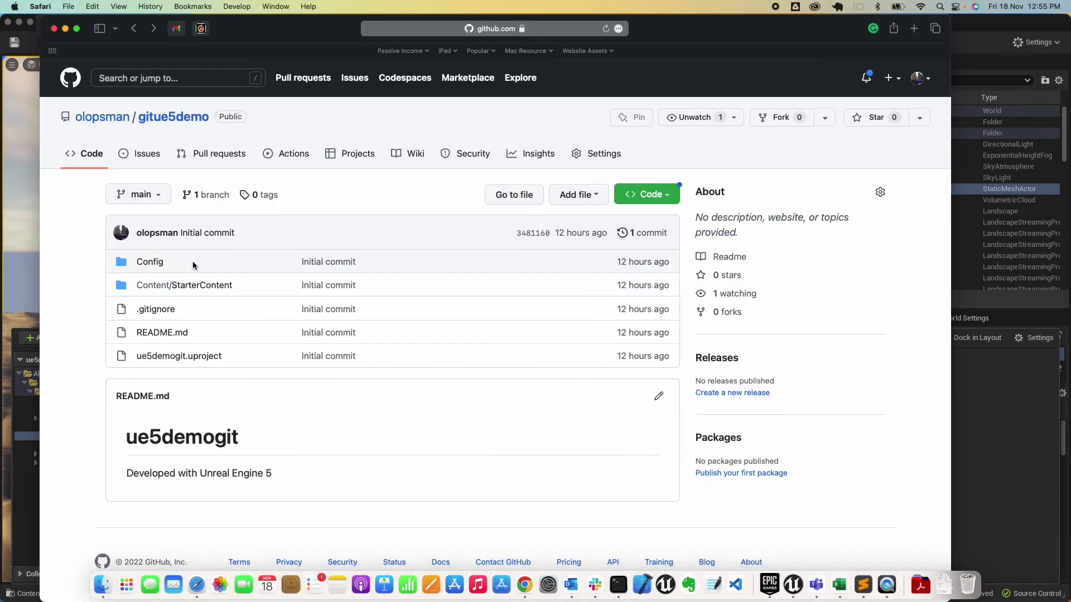
left_click(188, 285)
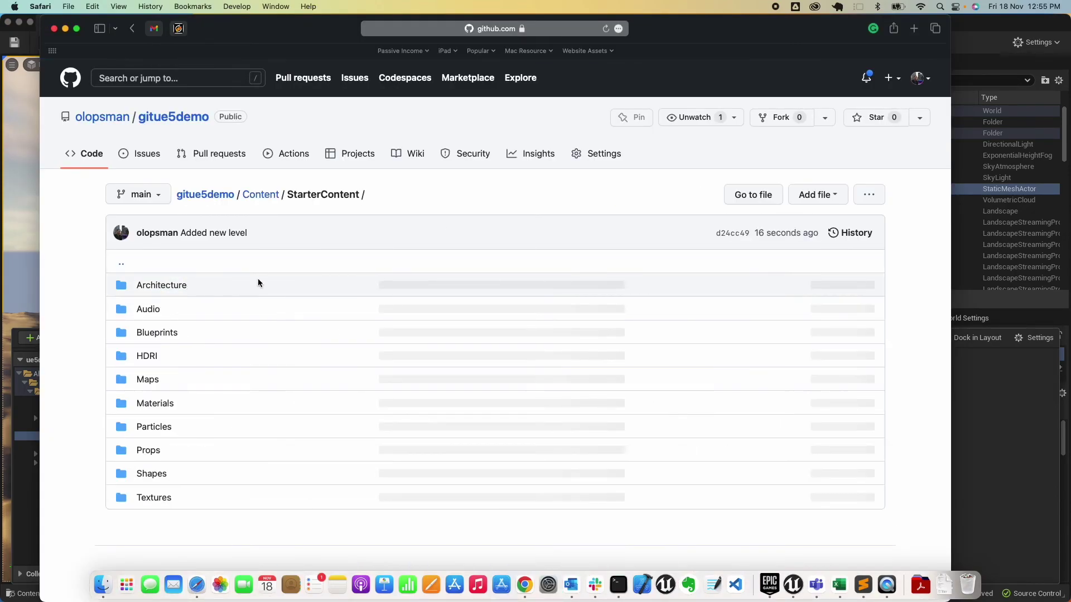
left_click(147, 382)
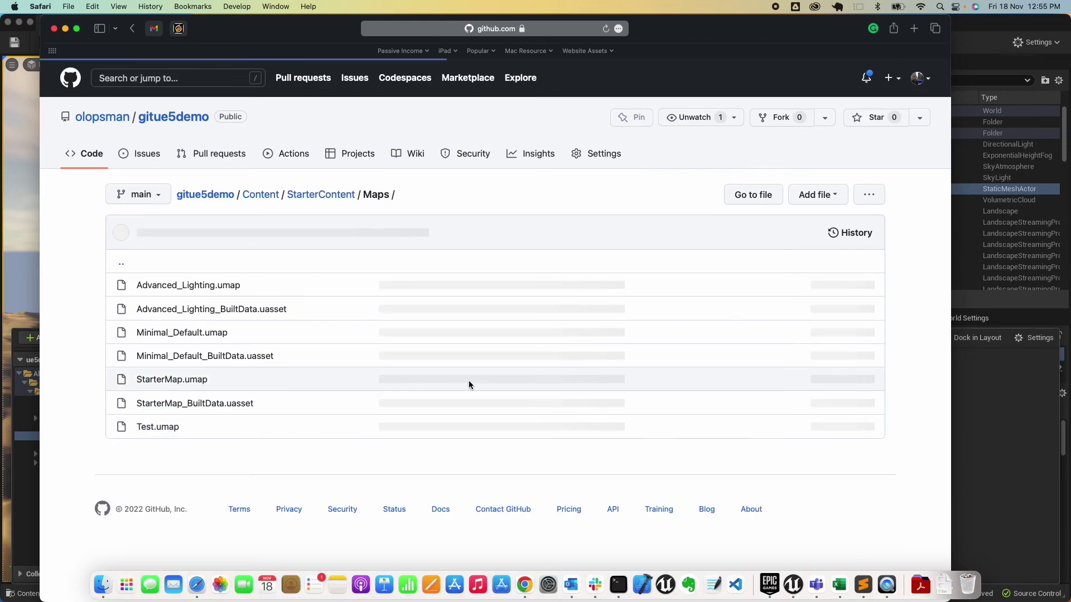